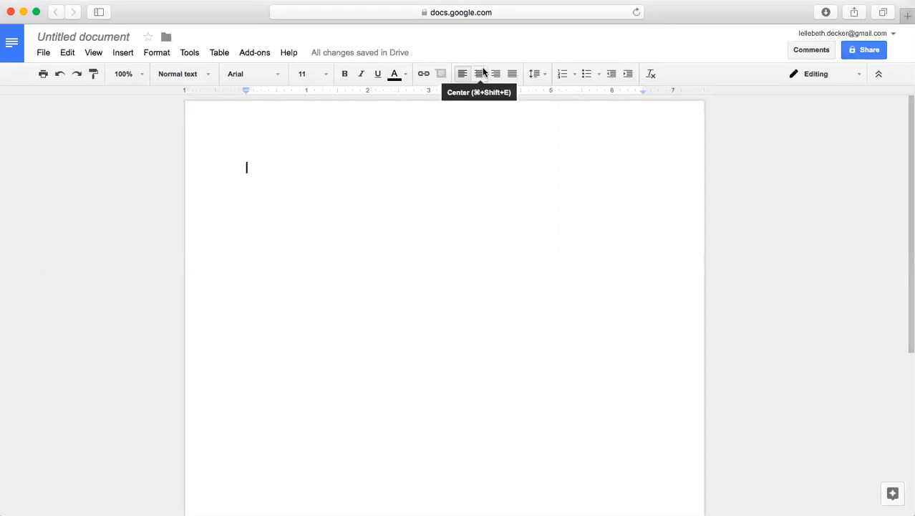
Center-align the blank first page and add blank lines to move partway down
{"action": "left_click", "coordinate": [480, 73]}
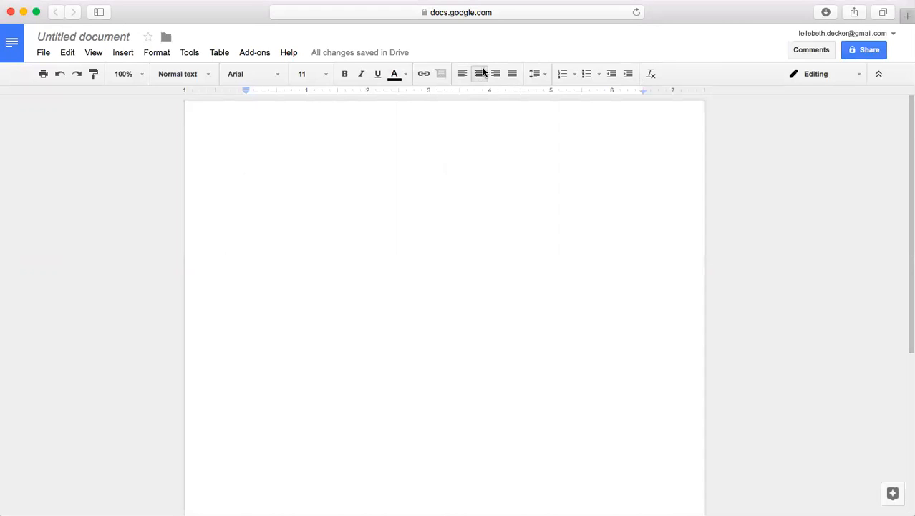
{"action": "key", "text": "Return"}
{"action": "key", "text": "Return"}
{"action": "key", "text": "Return"}
{"action": "key", "text": "Return"}
{"action": "key", "text": "Return"}
{"action": "key", "text": "Return"}
{"action": "key", "text": "Return"}
{"action": "key", "text": "Return"}
{"action": "key", "text": "Return"}
{"action": "key", "text": "Return"}
{"action": "key", "text": "Return"}
{"action": "key", "text": "Return"}
{"action": "key", "text": "Return"}
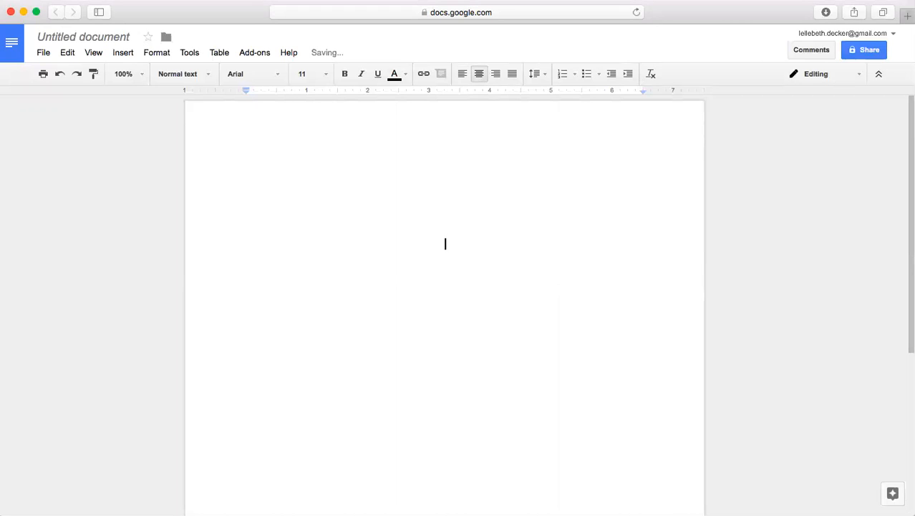
{"action": "key", "text": "Return"}
{"action": "key", "text": "Return"}
{"action": "key", "text": "Return"}
{"action": "key", "text": "Return"}
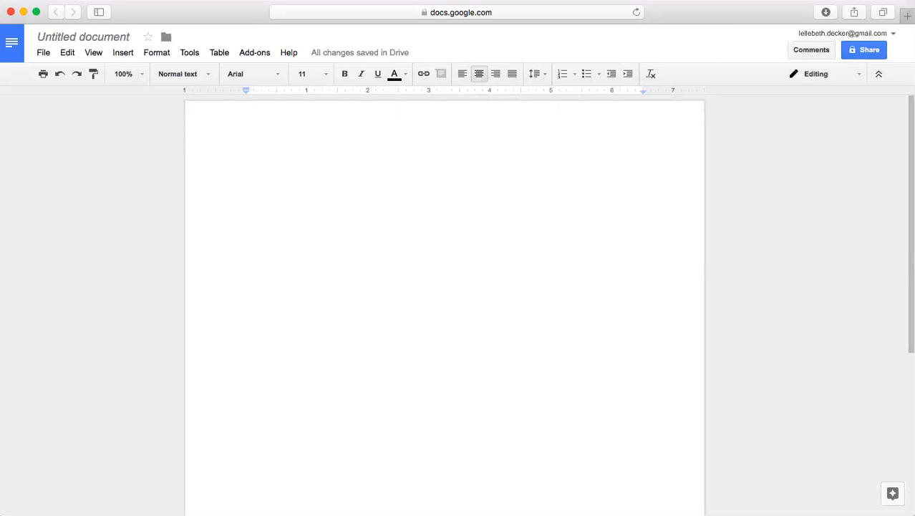
{"action": "scroll", "coordinate": [572, 285], "scroll_direction": "down", "scroll_amount": 4}
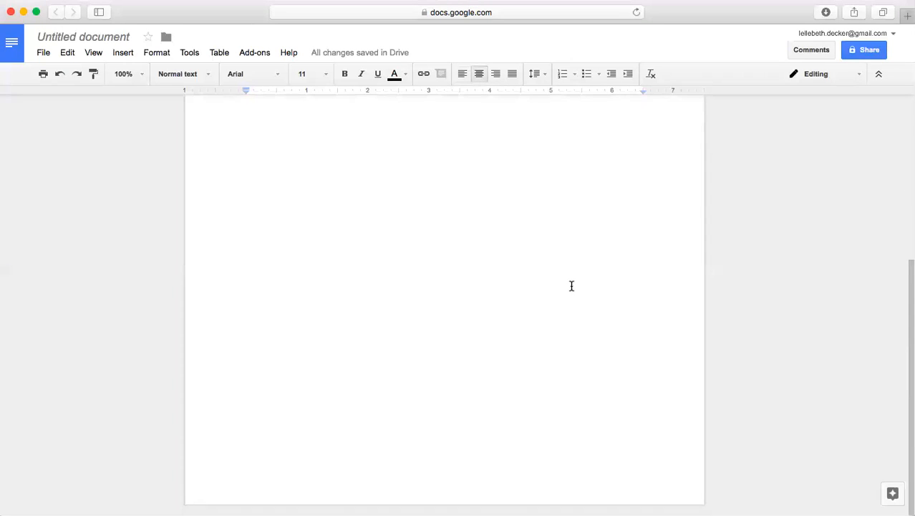
{"action": "scroll", "coordinate": [571, 285], "scroll_direction": "up", "scroll_amount": 4}
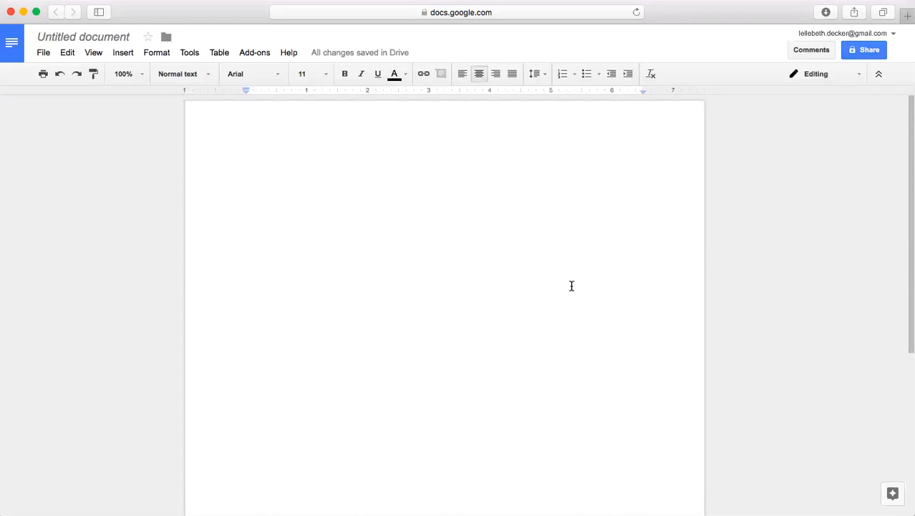
{"action": "key", "text": "Return"}
{"action": "key", "text": "Return"}
Type 'Super Cool APA Formatting Activity', the author's name, and 'Nevada State College' on separate lines
{"action": "type", "text": "Su"}
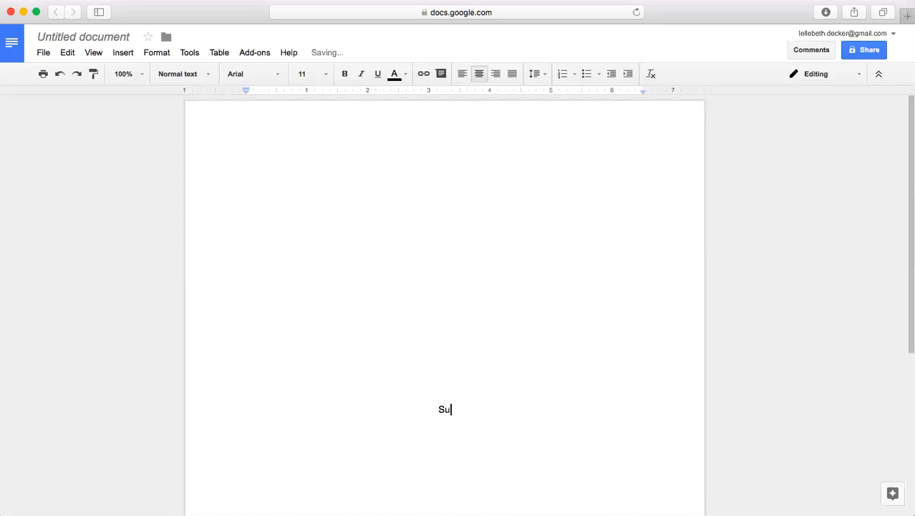
{"action": "type", "text": "per Cool APA Formatting "}
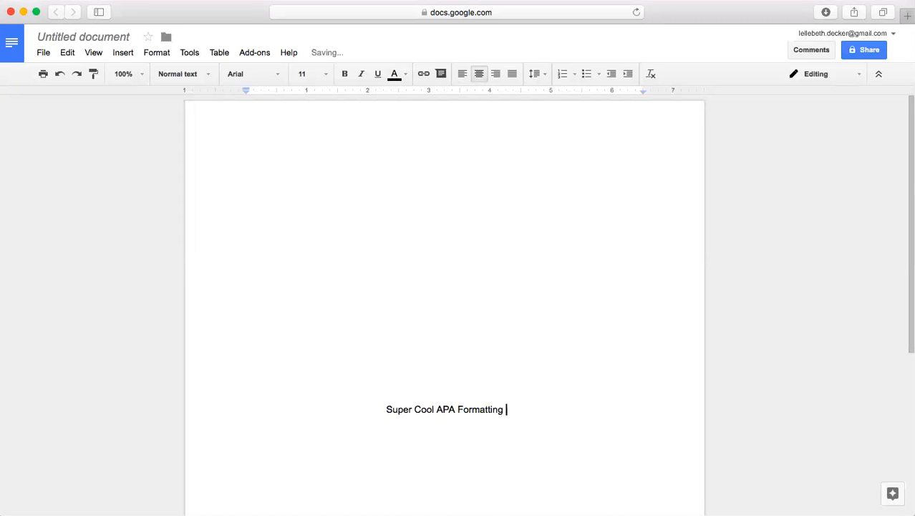
{"action": "type", "text": "Activity"}
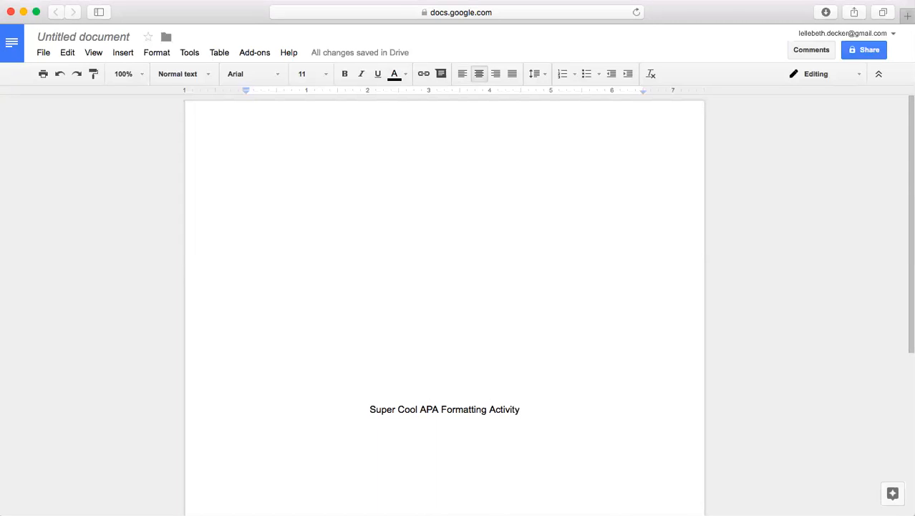
{"action": "key", "text": "Return"}
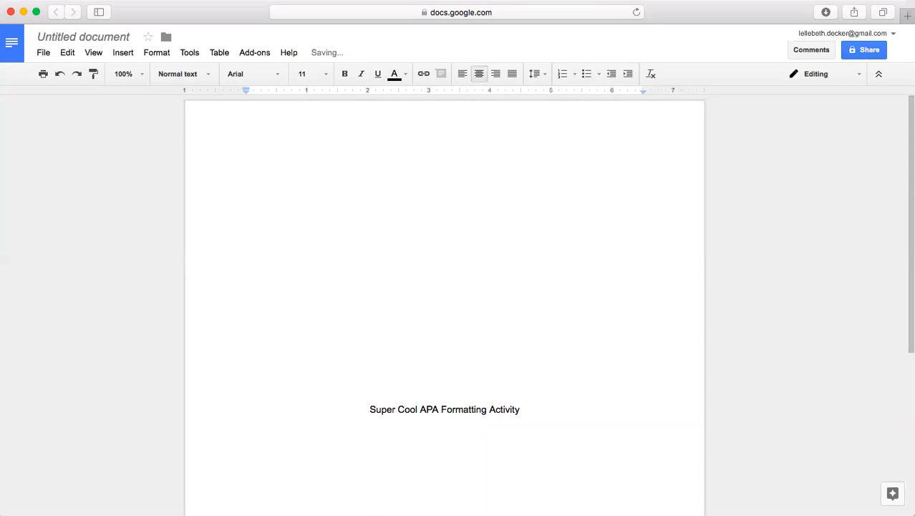
{"action": "type", "text": "Laura DEcker"}
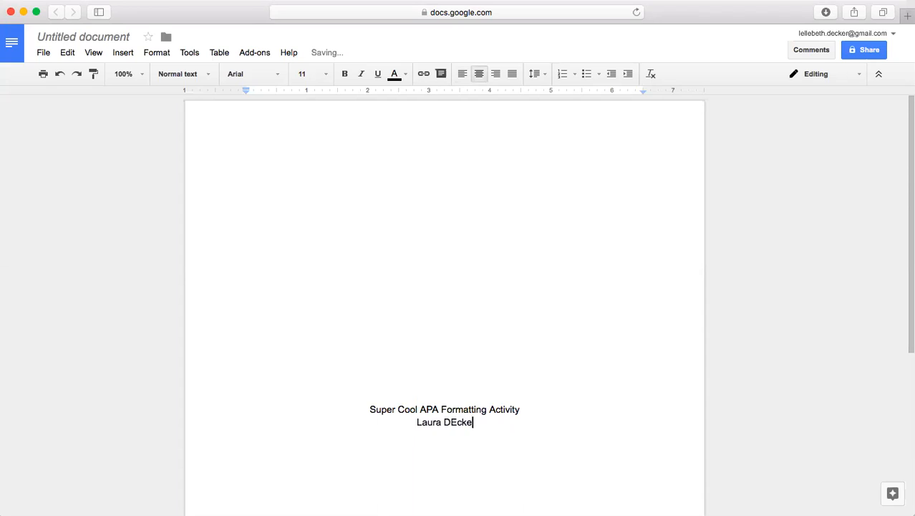
{"action": "key", "text": "BackSpace"}
{"action": "key", "text": "BackSpace"}
{"action": "key", "text": "BackSpace"}
{"action": "key", "text": "BackSpace"}
{"action": "key", "text": "BackSpace"}
{"action": "key", "text": "BackSpace"}
{"action": "type", "text": "ecker"}
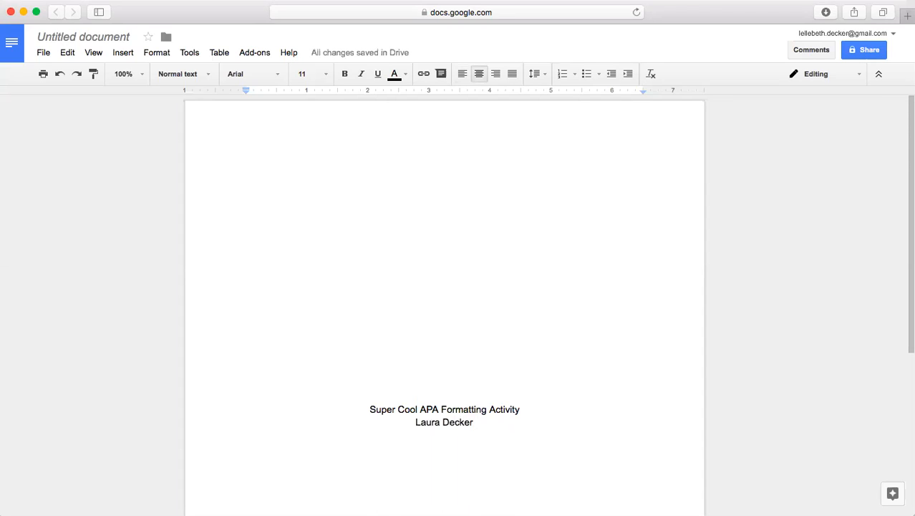
{"action": "key", "text": "Return"}
{"action": "type", "text": "Nevada Sta"}
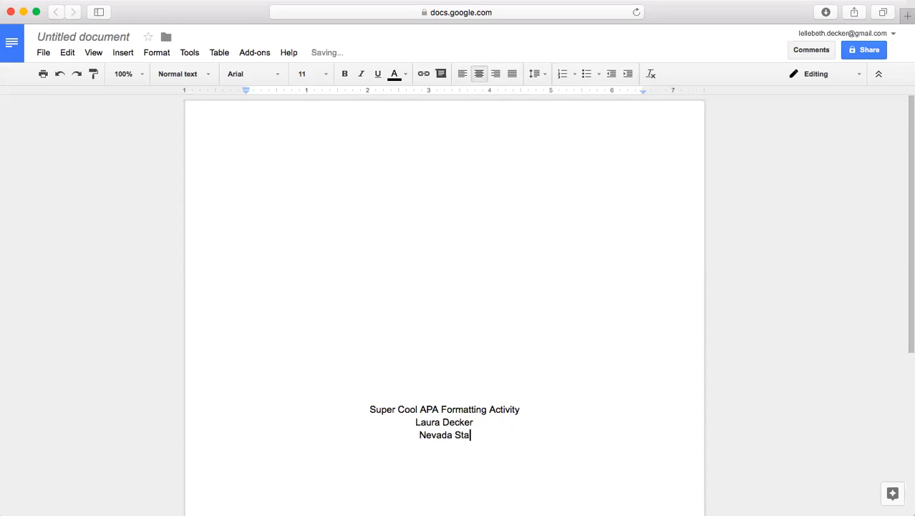
{"action": "type", "text": "te College"}
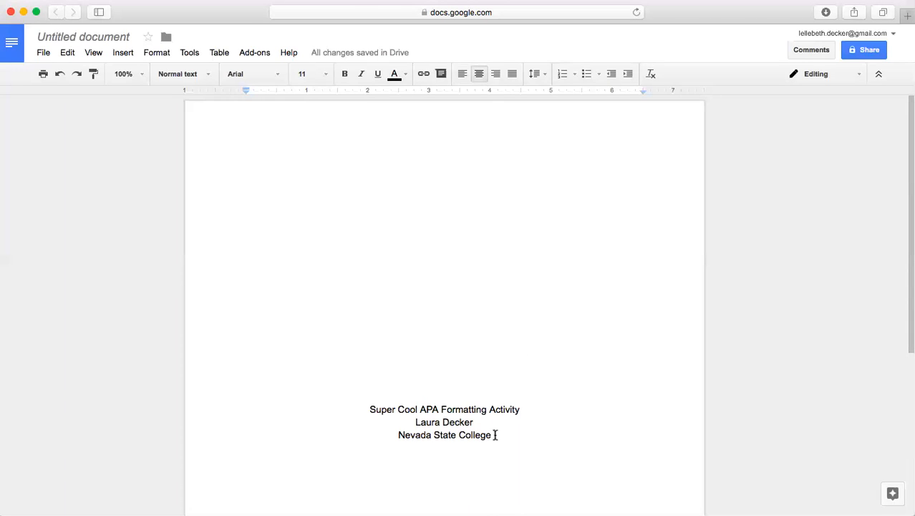
Double-space the three title-page lines
{"action": "left_click_drag", "start_coordinate": [496, 435], "coordinate": [364, 407]}
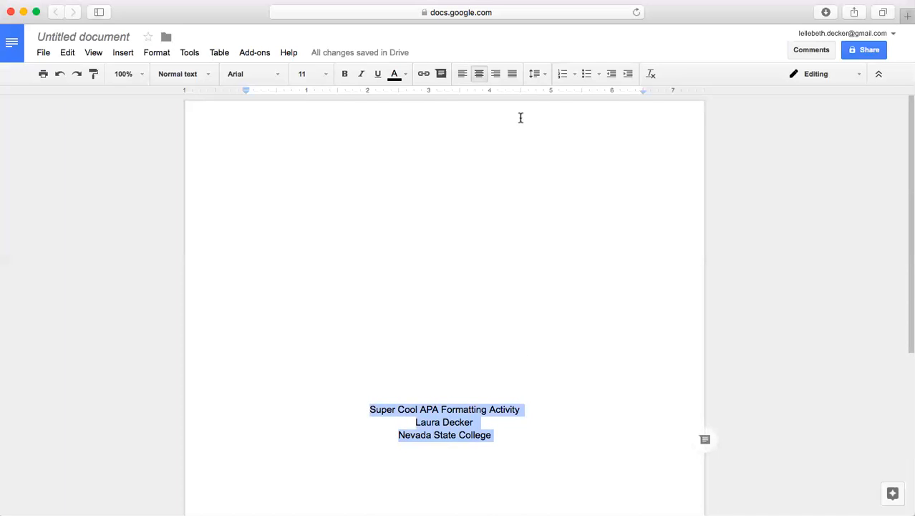
{"action": "left_click", "coordinate": [547, 74]}
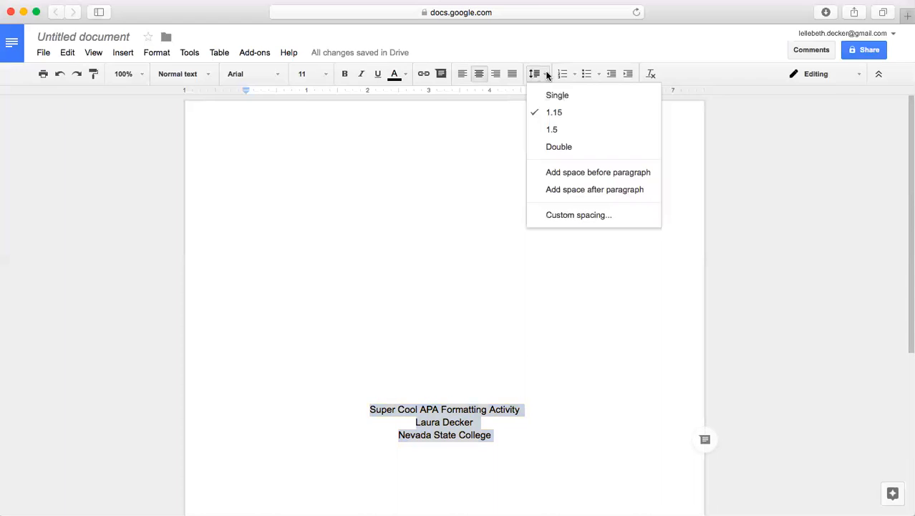
{"action": "left_click", "coordinate": [563, 149]}
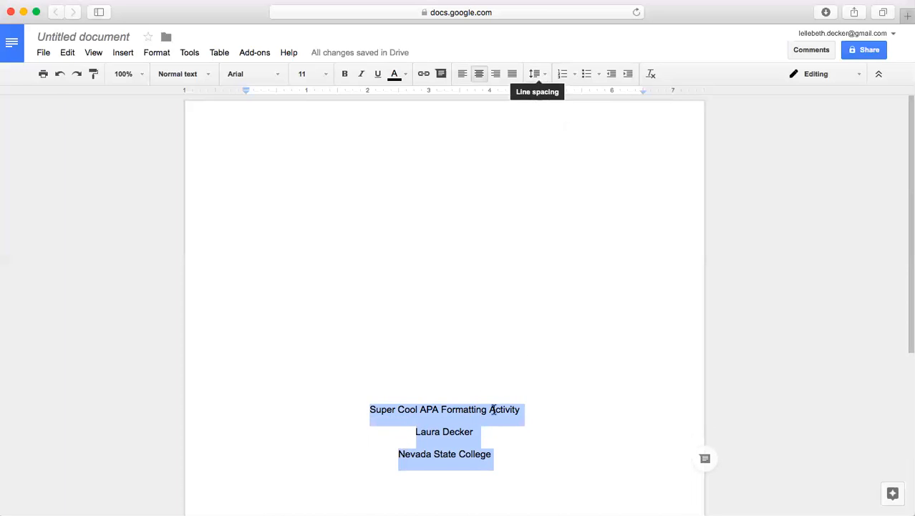
{"action": "left_click", "coordinate": [550, 437]}
Left-align the empty line above the title
{"action": "scroll", "coordinate": [551, 440], "scroll_direction": "down", "scroll_amount": 3}
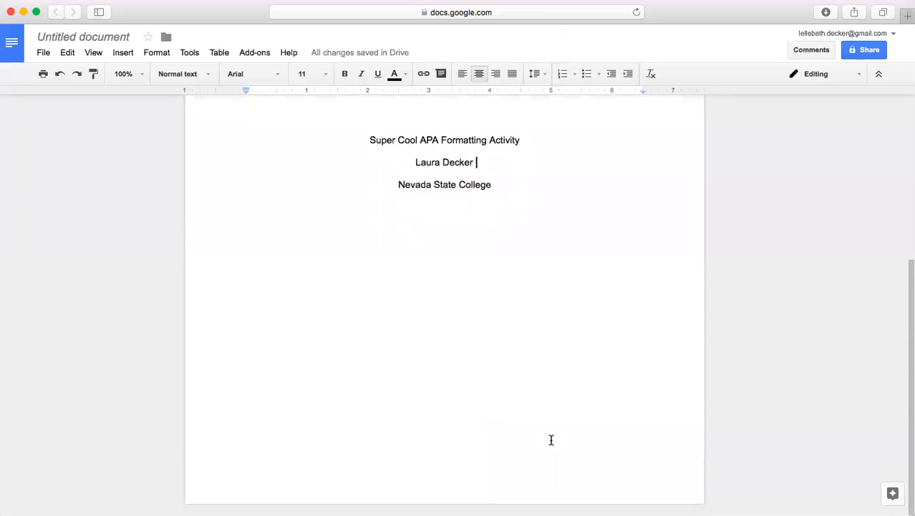
{"action": "scroll", "coordinate": [550, 439], "scroll_direction": "up", "scroll_amount": 5}
{"action": "left_click", "coordinate": [473, 378]}
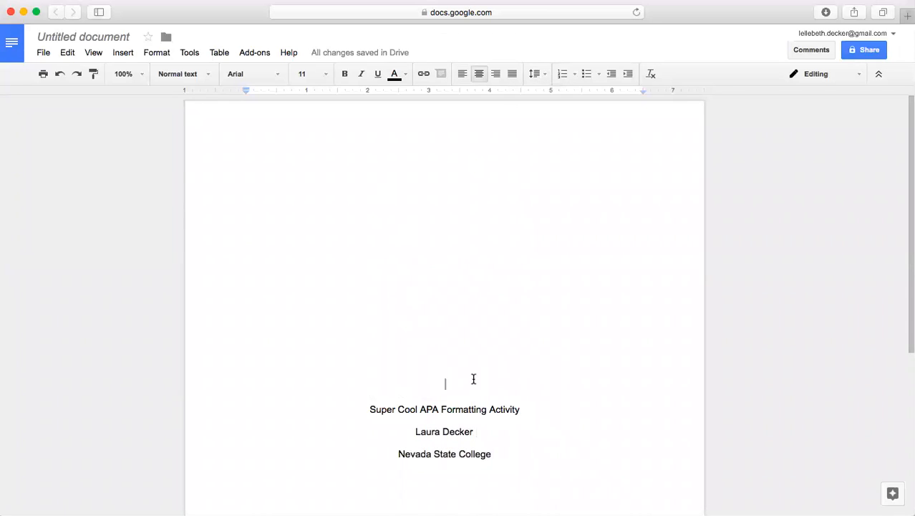
{"action": "key", "text": "ctrl+shift+l"}
{"action": "scroll", "coordinate": [444, 401], "scroll_direction": "down", "scroll_amount": 1}
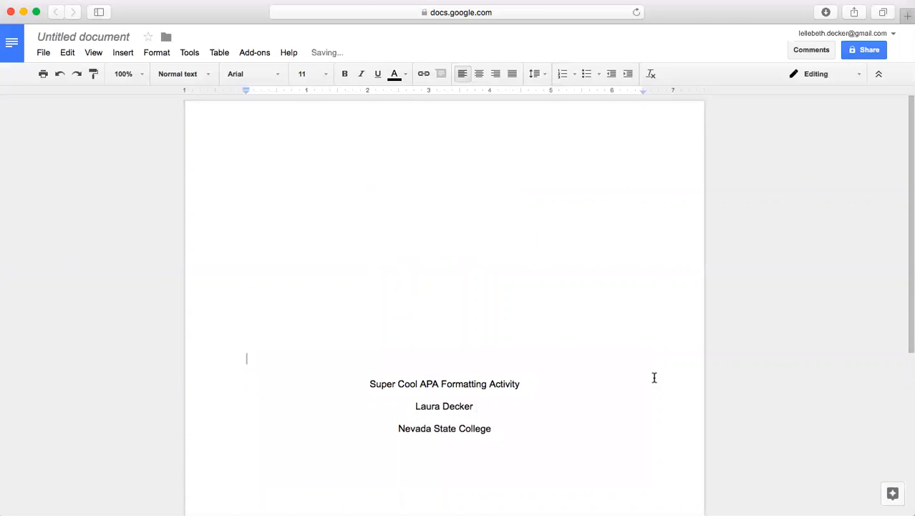
{"action": "scroll", "coordinate": [655, 376], "scroll_direction": "down", "scroll_amount": 4}
{"action": "scroll", "coordinate": [658, 378], "scroll_direction": "up", "scroll_amount": 4}
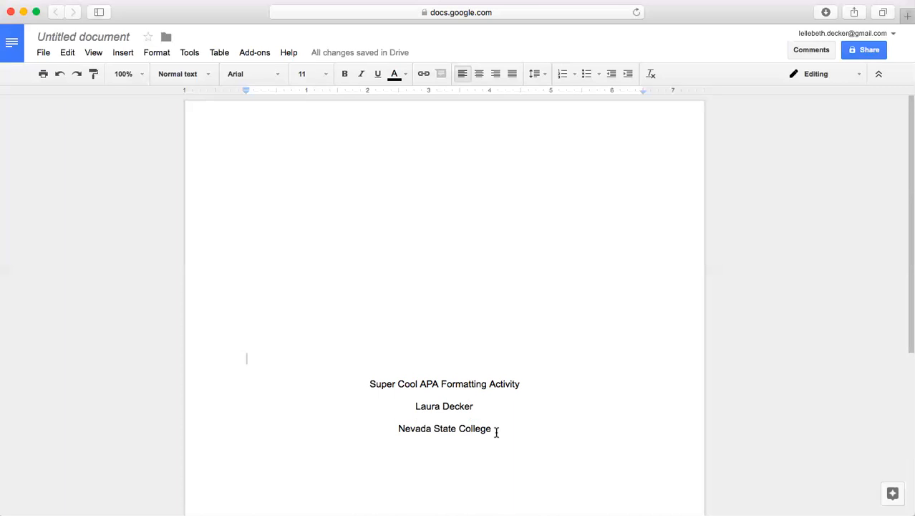
Add blank lines to reach page 2 and clear its 'SUPER COOL 2' header
{"action": "left_click", "coordinate": [493, 428]}
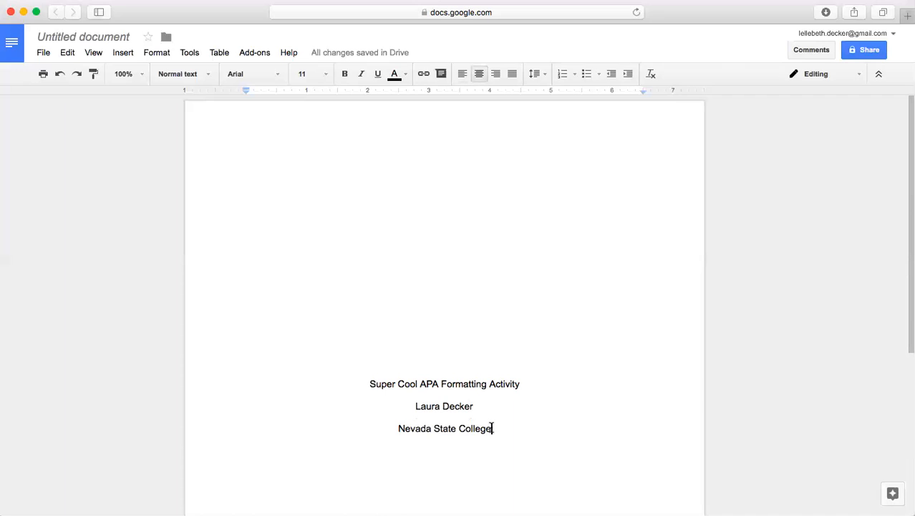
{"action": "key", "text": "Return"}
{"action": "key", "text": "Return"}
{"action": "key", "text": "Return"}
{"action": "key", "text": "Return"}
{"action": "key", "text": "Return"}
{"action": "key", "text": "Return"}
{"action": "key", "text": "Return"}
{"action": "key", "text": "Return"}
{"action": "key", "text": "Return"}
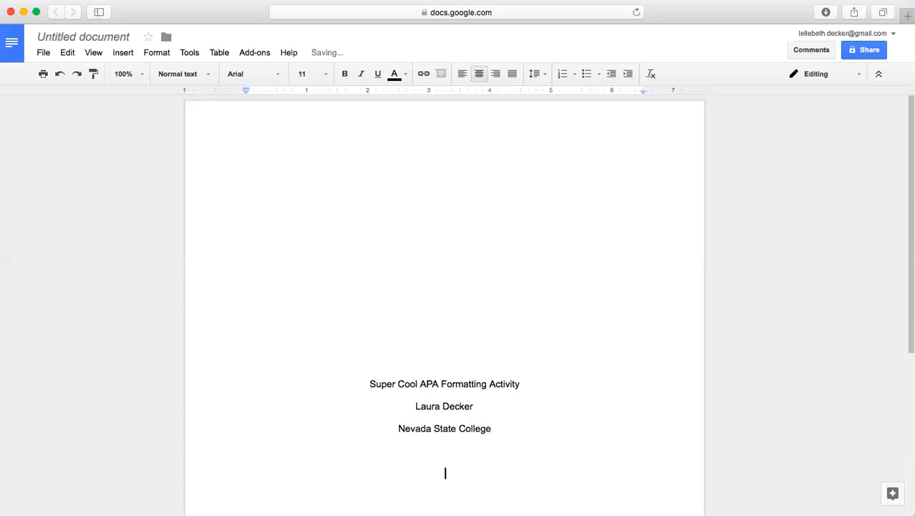
{"action": "key", "text": "Return"}
{"action": "key", "text": "Return"}
{"action": "key", "text": "Return"}
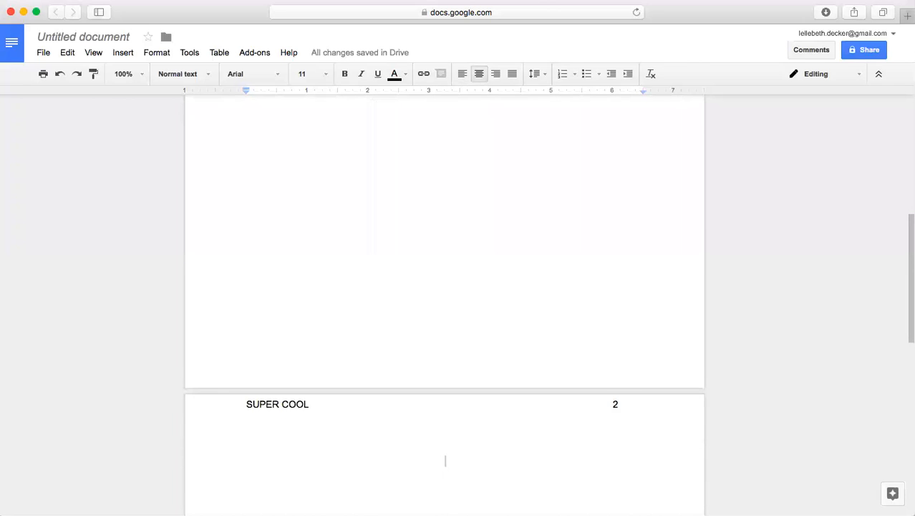
{"action": "triple_click", "coordinate": [369, 402]}
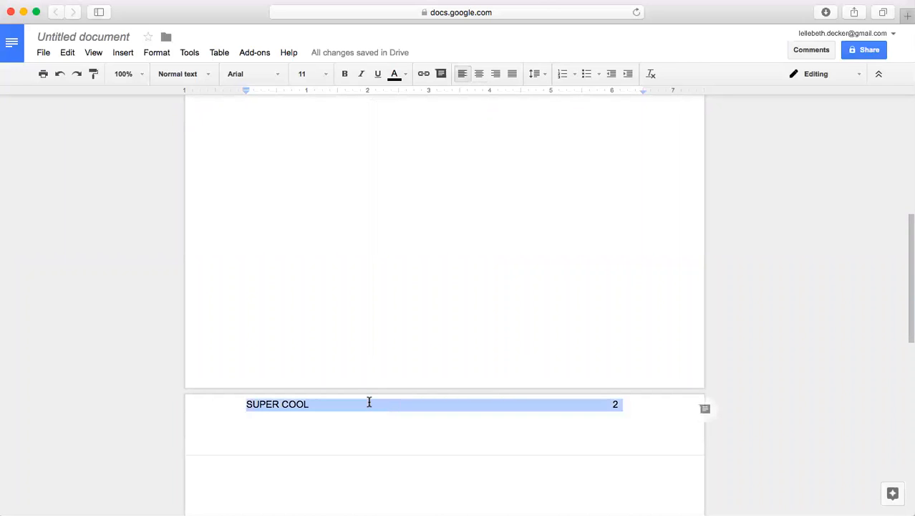
{"action": "key", "text": "BackSpace"}
{"action": "key", "text": "super+shift+e"}
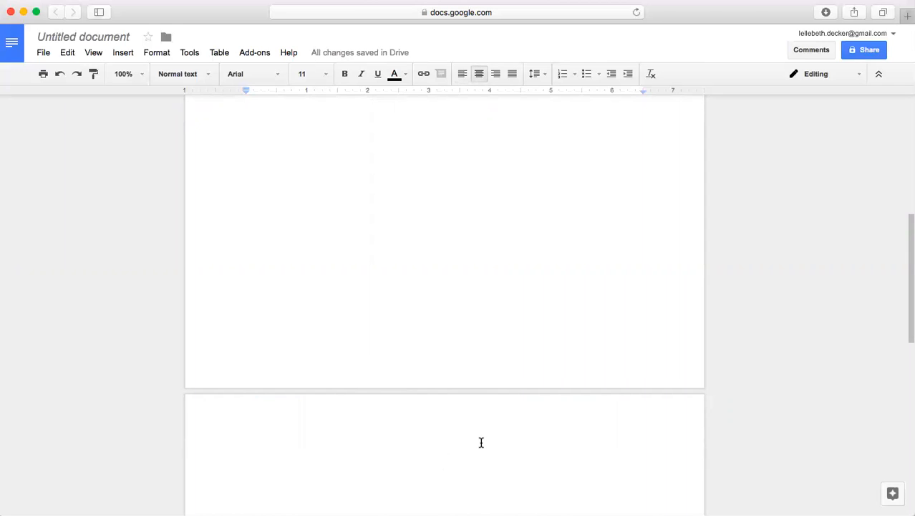
Delete the blank lines back to the end of 'Nevada State College'
{"action": "left_click", "coordinate": [481, 442]}
{"action": "key", "text": "super+shift+l"}
{"action": "key", "text": "BackSpace"}
{"action": "key", "text": "BackSpace"}
{"action": "key", "text": "BackSpace"}
{"action": "key", "text": "BackSpace"}
{"action": "key", "text": "BackSpace"}
{"action": "key", "text": "BackSpace"}
{"action": "key", "text": "BackSpace"}
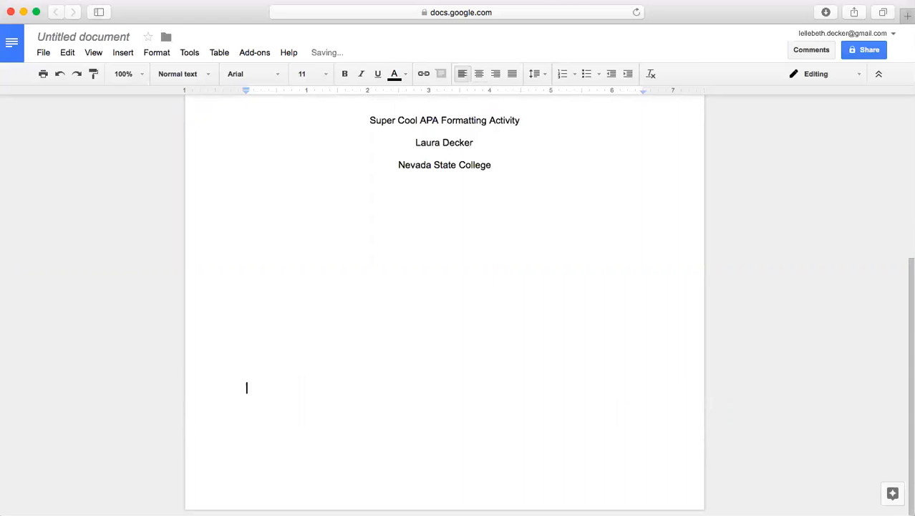
{"action": "key", "text": "BackSpace"}
{"action": "key", "text": "BackSpace"}
{"action": "key", "text": "BackSpace"}
{"action": "key", "text": "BackSpace"}
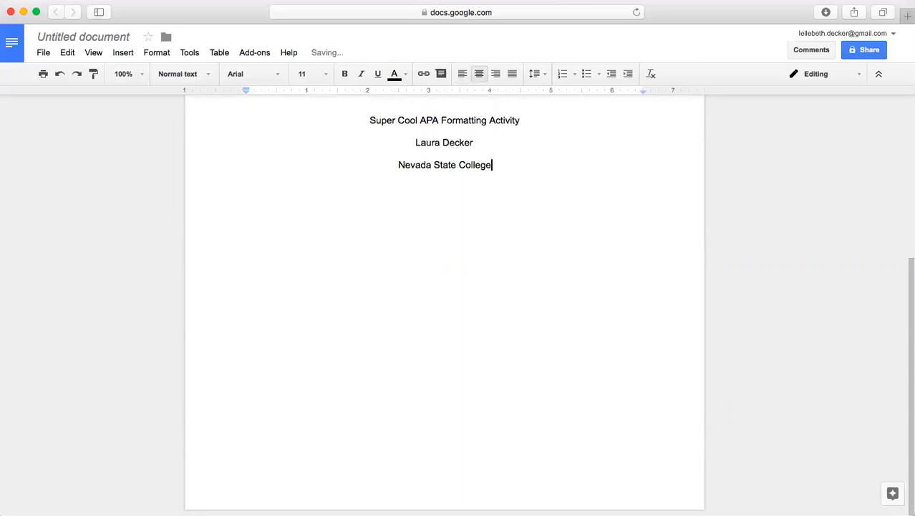
Insert a page break after 'Nevada State College'
{"action": "left_click", "coordinate": [123, 52]}
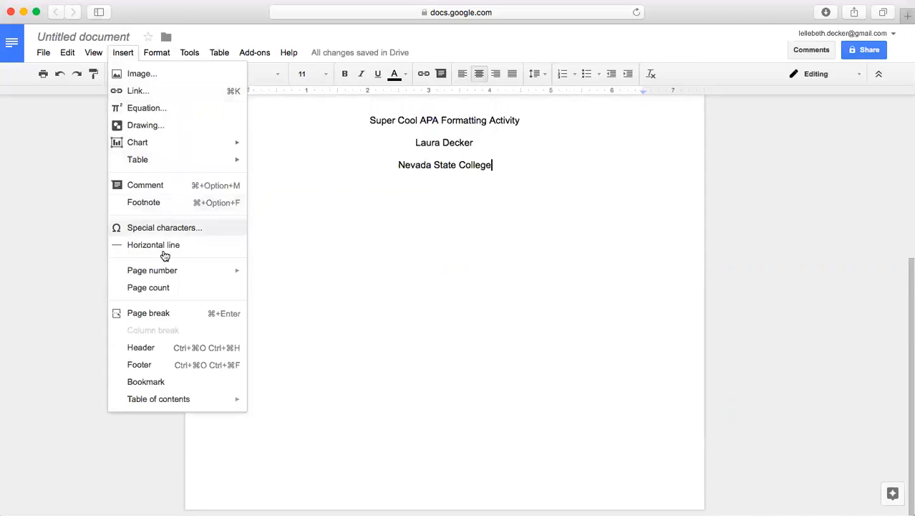
{"action": "left_click", "coordinate": [164, 312]}
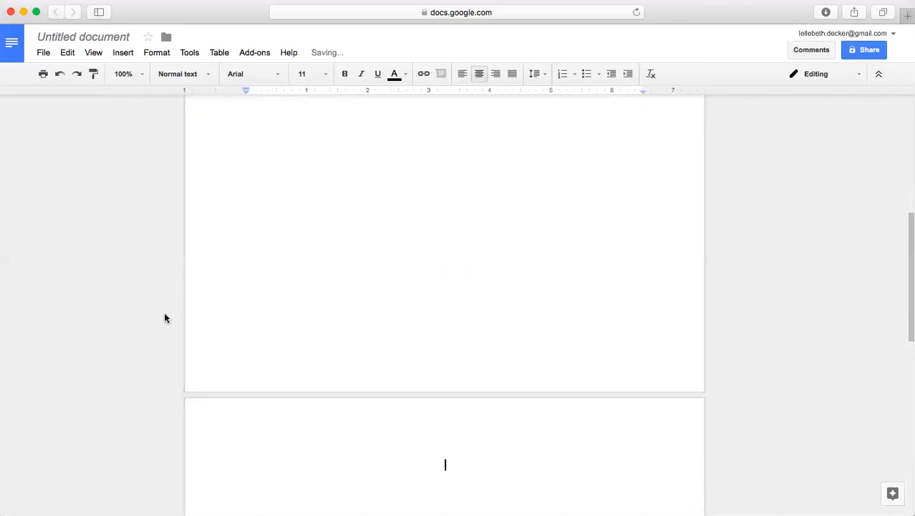
{"action": "scroll", "coordinate": [404, 356], "scroll_direction": "up", "scroll_amount": 5}
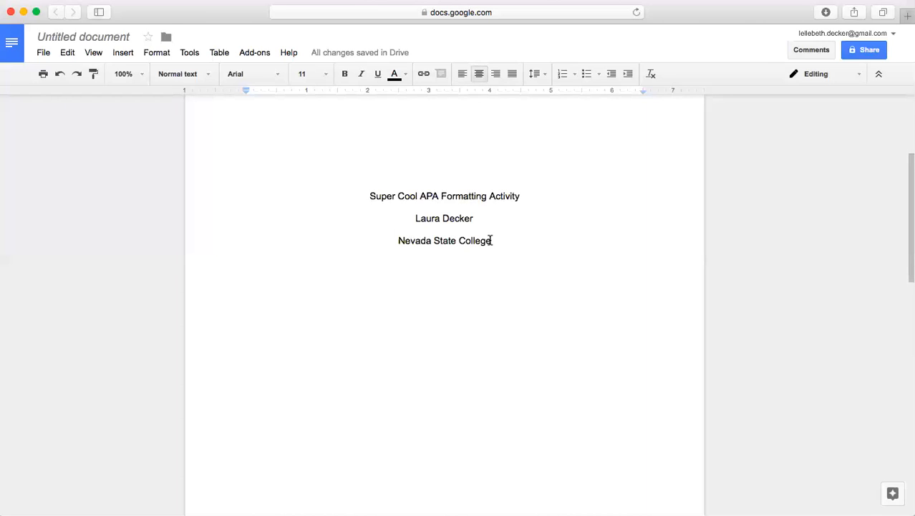
{"action": "scroll", "coordinate": [486, 373], "scroll_direction": "down", "scroll_amount": 10}
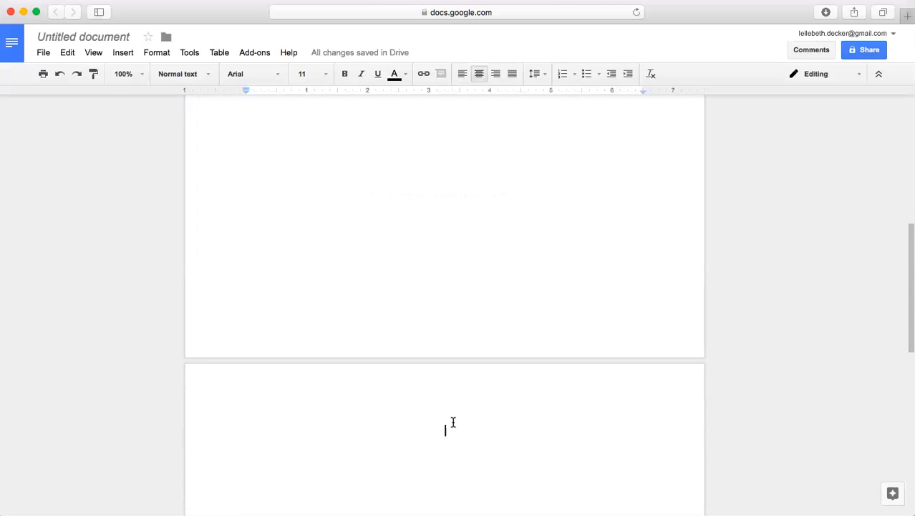
Type the heading 'Abstract' at the top of the new second page
{"action": "type", "text": "Abstract"}
{"action": "scroll", "coordinate": [465, 429], "scroll_direction": "up", "scroll_amount": 6}
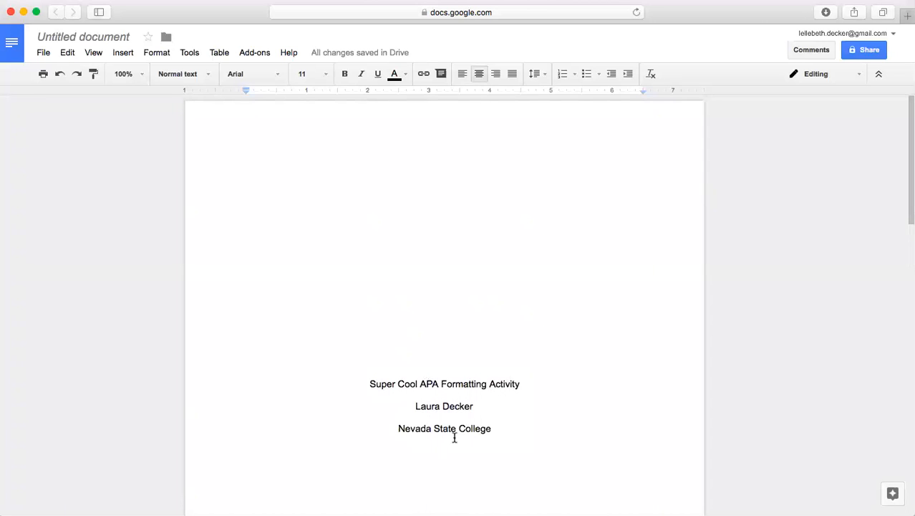
{"action": "scroll", "coordinate": [487, 450], "scroll_direction": "down", "scroll_amount": 8}
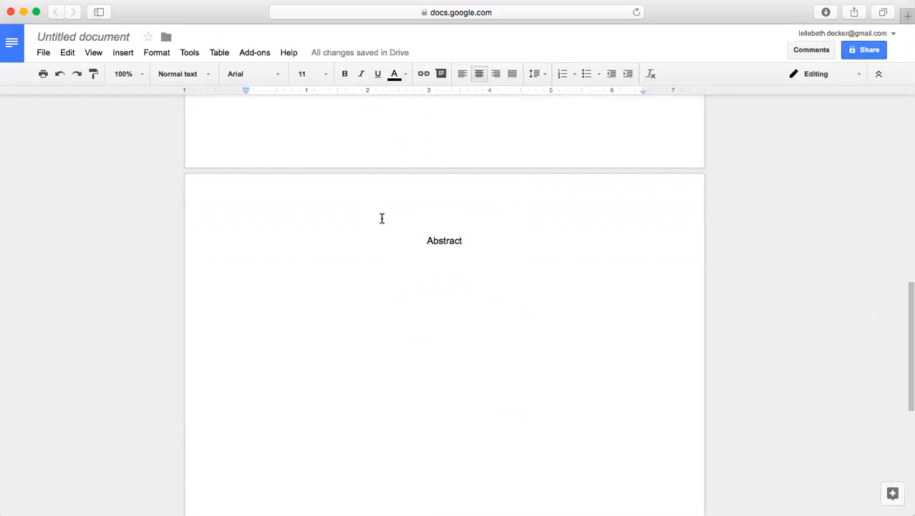
{"action": "scroll", "coordinate": [382, 218], "scroll_direction": "up", "scroll_amount": 5}
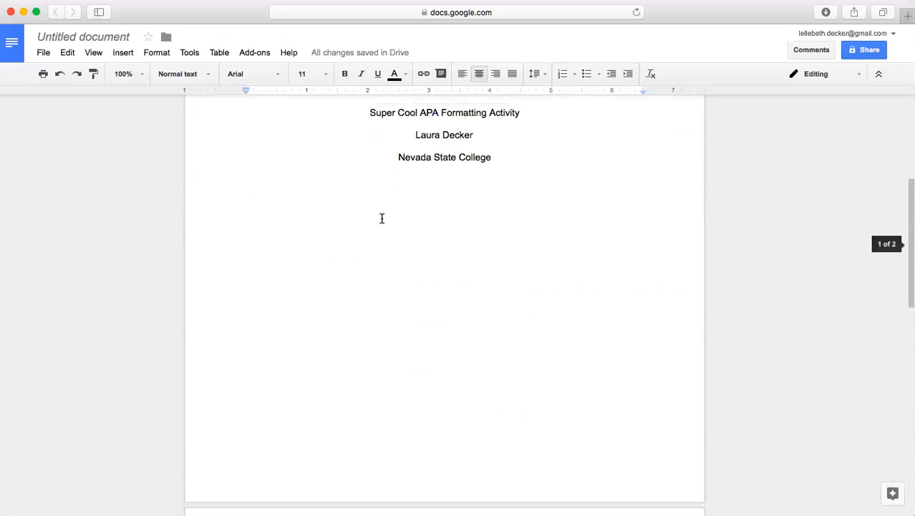
{"action": "scroll", "coordinate": [379, 217], "scroll_direction": "up", "scroll_amount": 2}
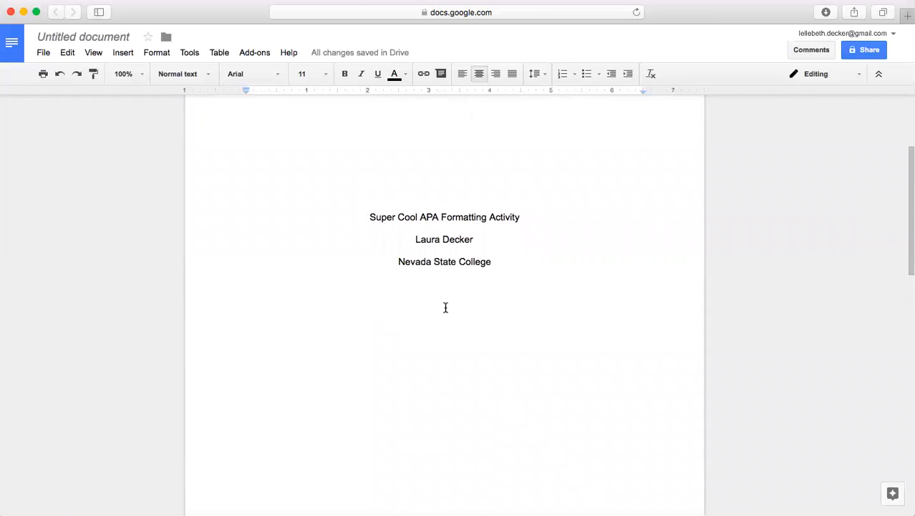
{"action": "scroll", "coordinate": [445, 308], "scroll_direction": "down", "scroll_amount": 5}
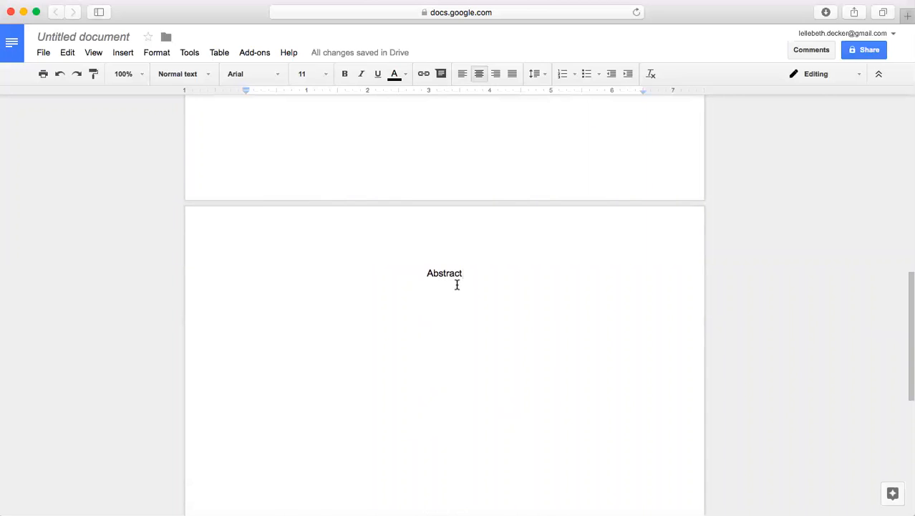
Insert top-right page numbers and place the caret before page 2's number
{"action": "left_click", "coordinate": [126, 53]}
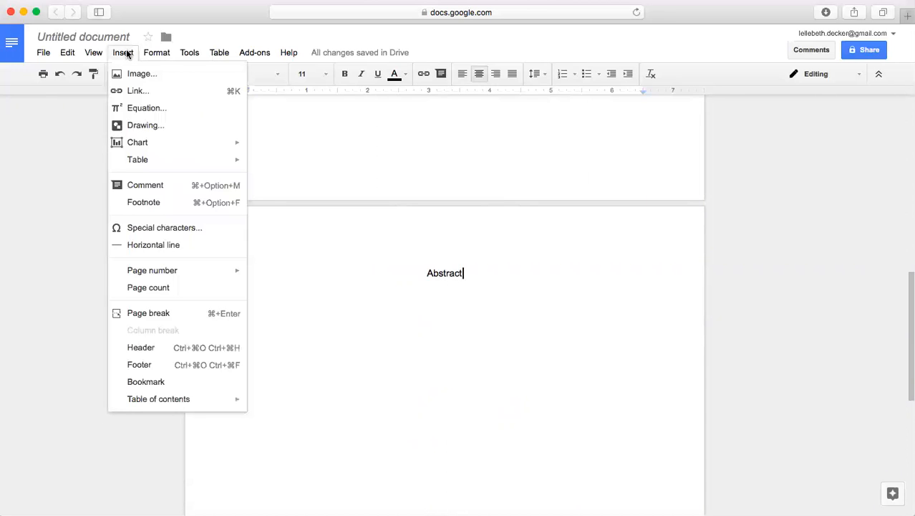
{"action": "mouse_move", "coordinate": [158, 276]}
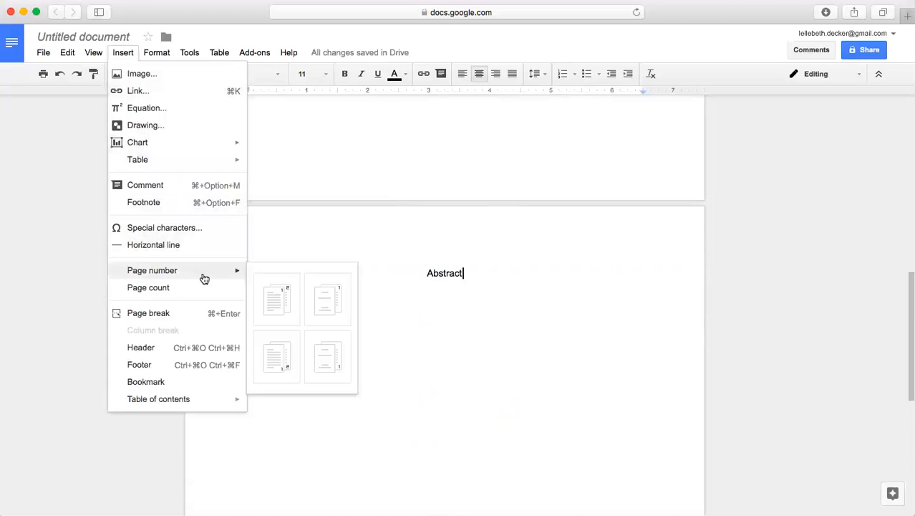
{"action": "left_click", "coordinate": [279, 308]}
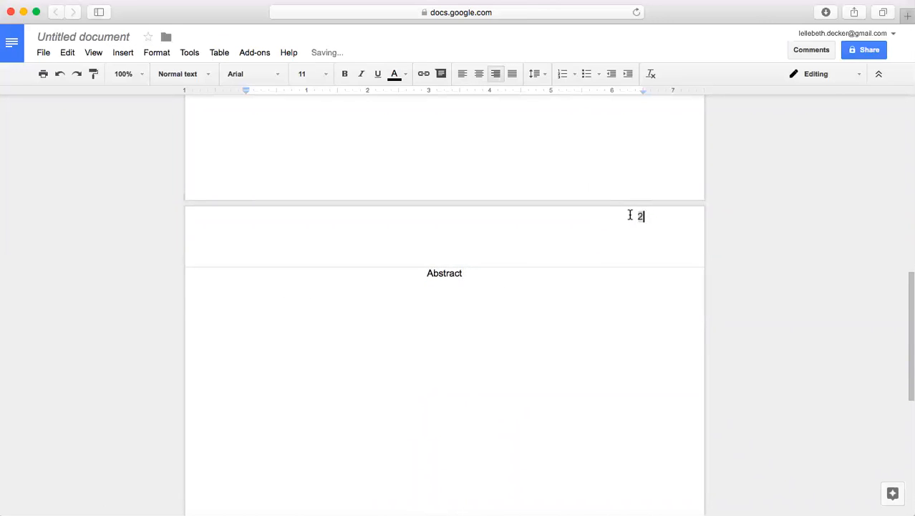
{"action": "scroll", "coordinate": [484, 242], "scroll_direction": "up", "scroll_amount": 10}
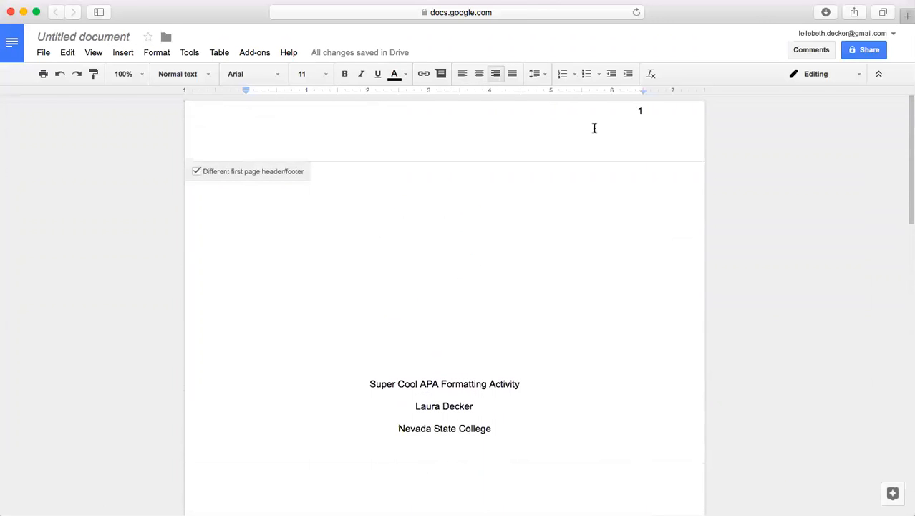
{"action": "scroll", "coordinate": [541, 268], "scroll_direction": "down", "scroll_amount": 10}
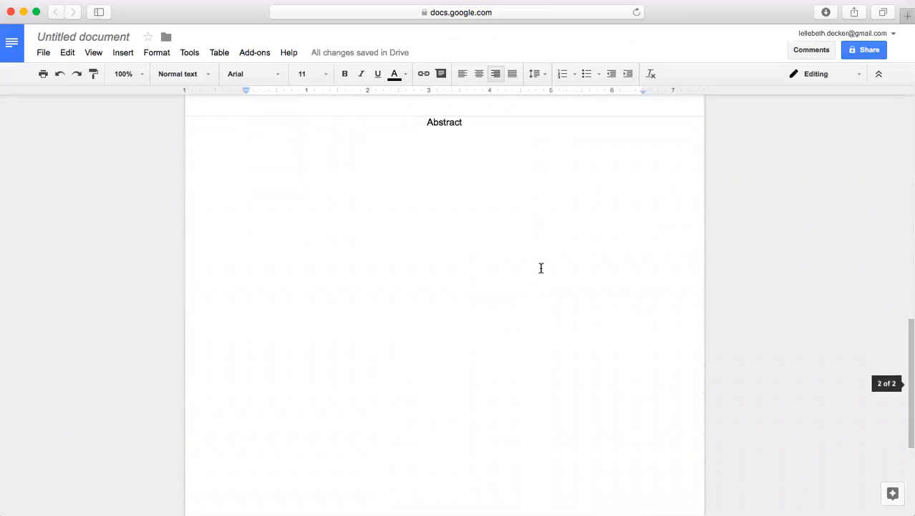
{"action": "scroll", "coordinate": [541, 268], "scroll_direction": "up", "scroll_amount": 3}
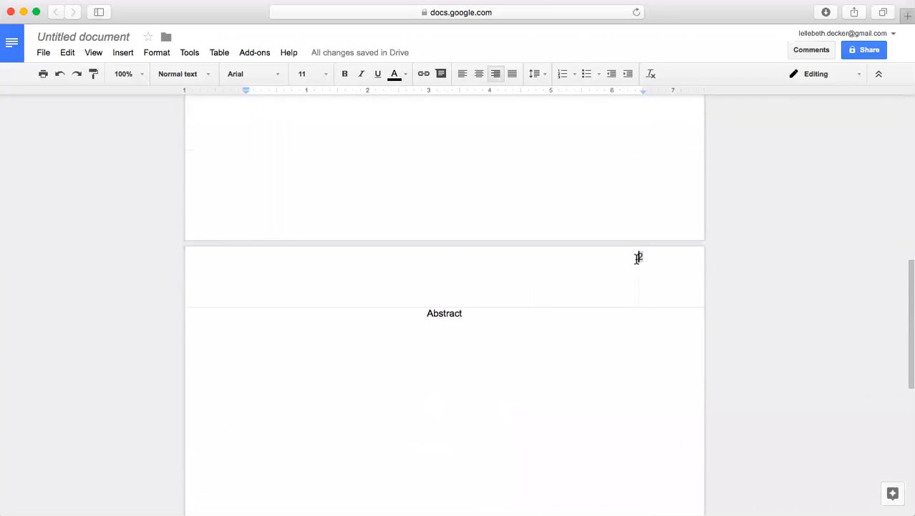
{"action": "left_click", "coordinate": [642, 258]}
{"action": "left_click", "coordinate": [637, 255]}
Type 'SUPER COOL APA FORMATTING ACTIVITY' left-aligned before the page number in page 2's header
{"action": "key", "text": "super+shift+l"}
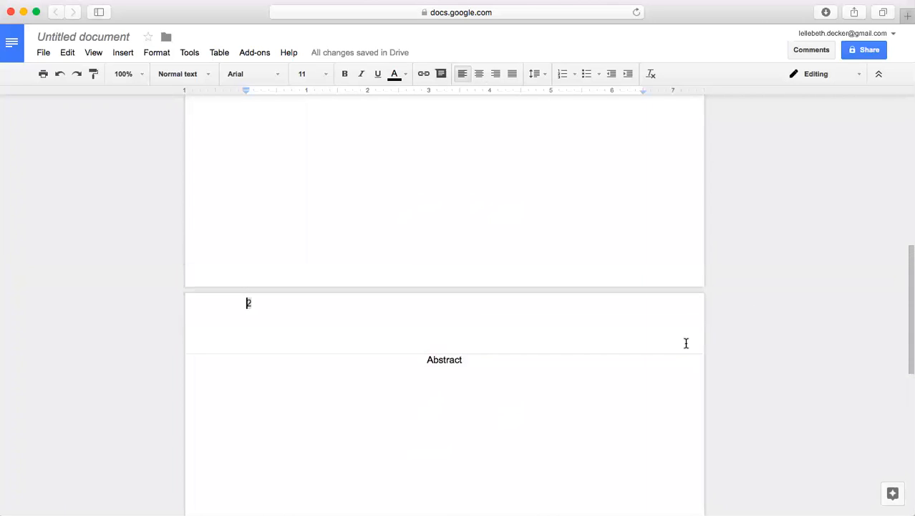
{"action": "scroll", "coordinate": [582, 343], "scroll_direction": "up", "scroll_amount": 10}
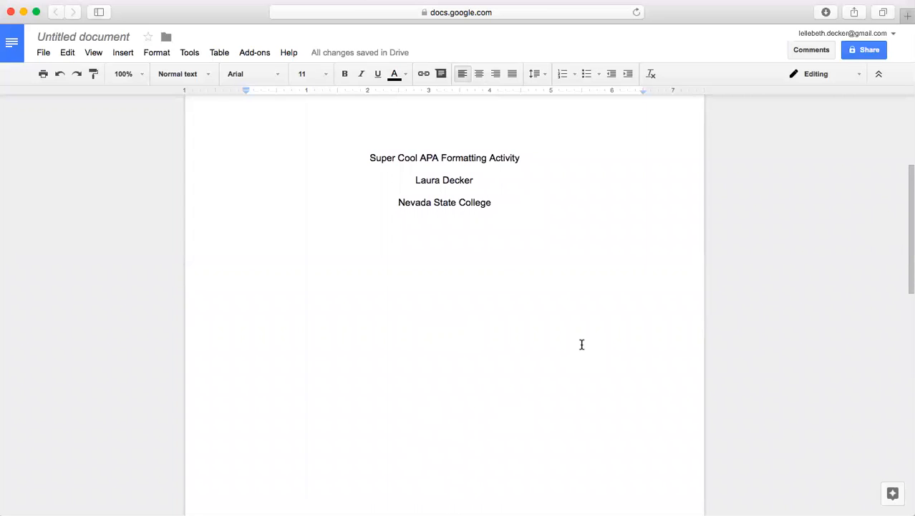
{"action": "scroll", "coordinate": [582, 344], "scroll_direction": "down", "scroll_amount": 10}
{"action": "type", "text": "SUPER COOL "}
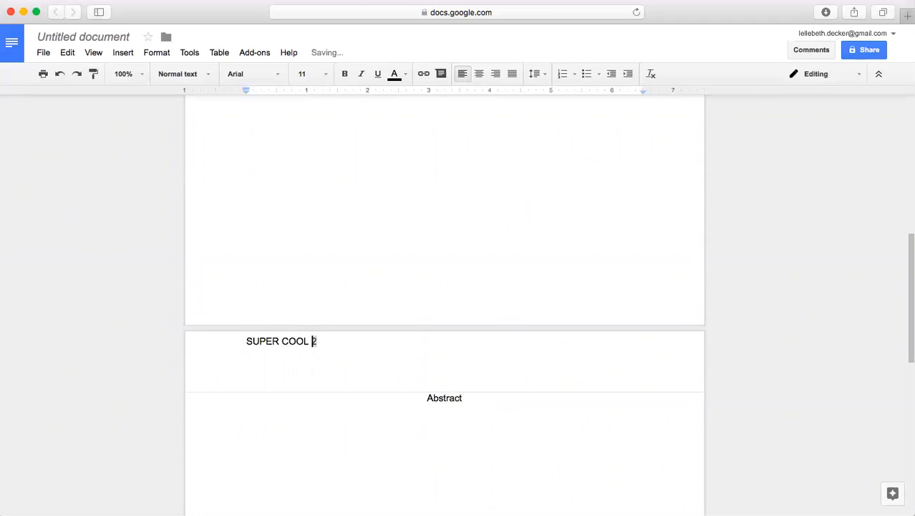
{"action": "type", "text": "APA FORMATTING ACTIVITY"}
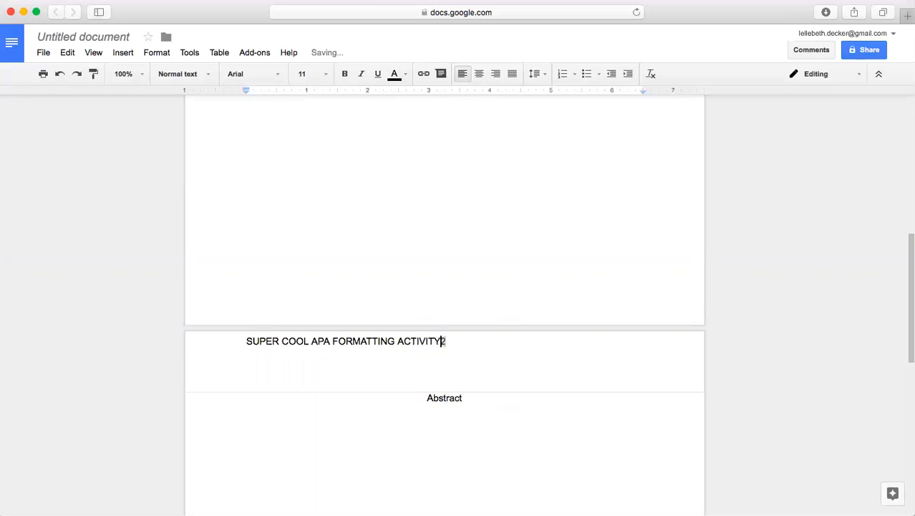
{"action": "key", "text": "Tab"}
{"action": "key", "text": "Tab"}
{"action": "key", "text": "Tab"}
{"action": "key", "text": "Tab"}
{"action": "key", "text": "Tab"}
{"action": "key", "text": "Tab"}
{"action": "key", "text": "Tab"}
{"action": "key", "text": "BackSpace"}
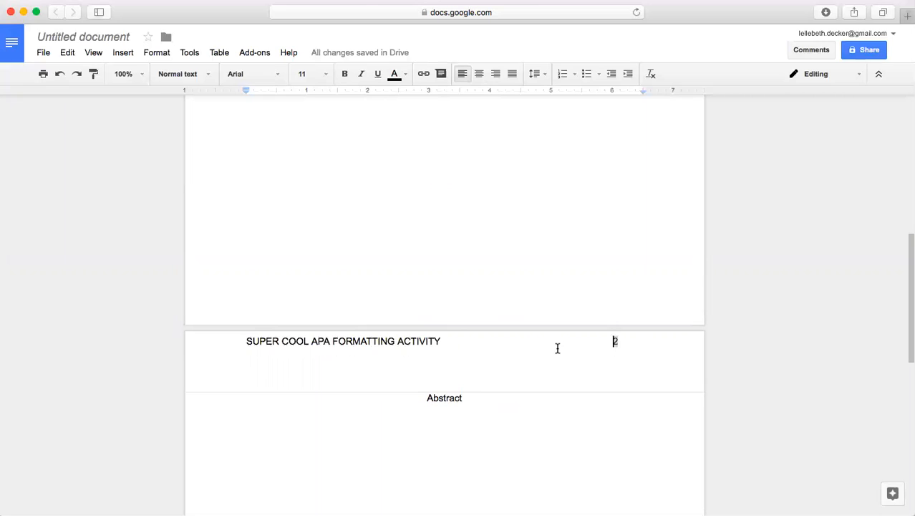
{"action": "key", "text": "Return"}
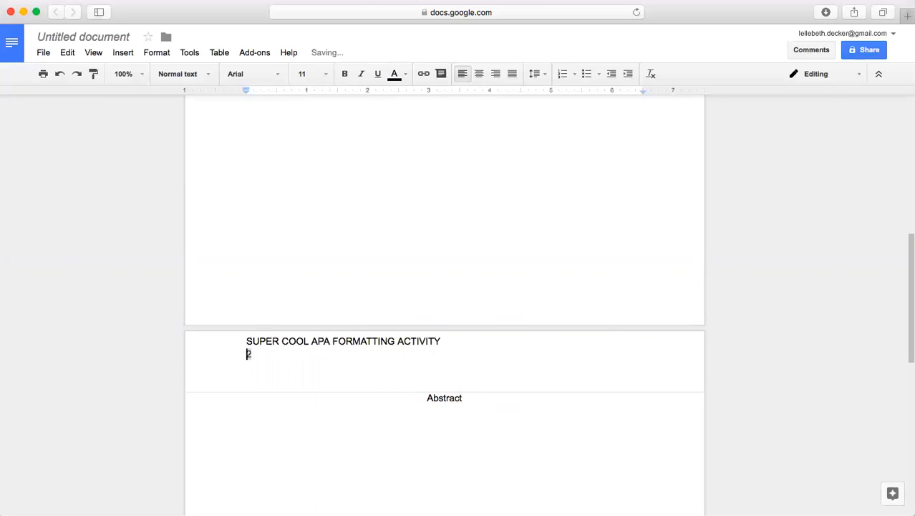
{"action": "key", "text": "BackSpace"}
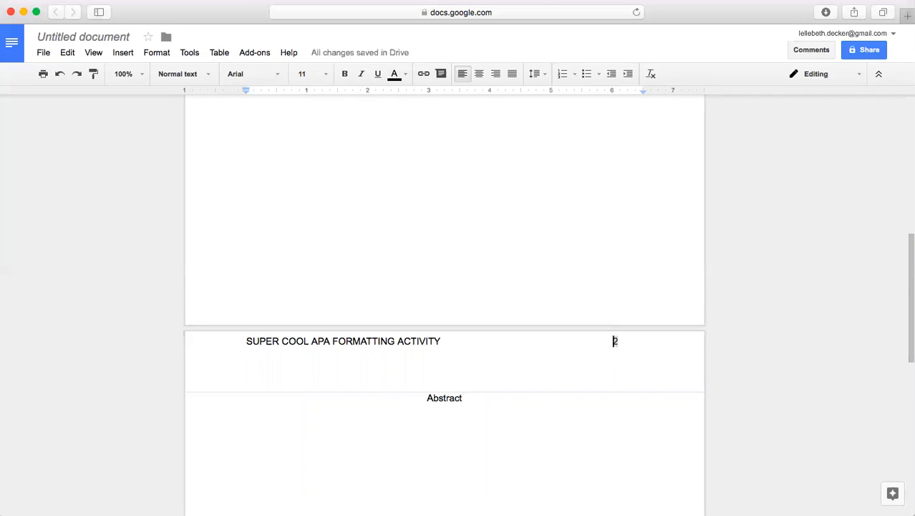
{"action": "left_click", "coordinate": [444, 341]}
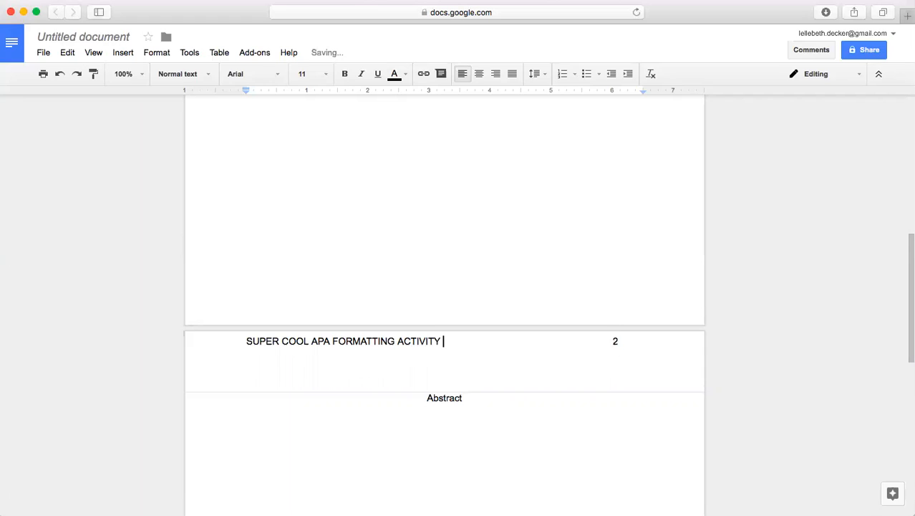
{"action": "type", "text": "GGGGGGGGGGG"}
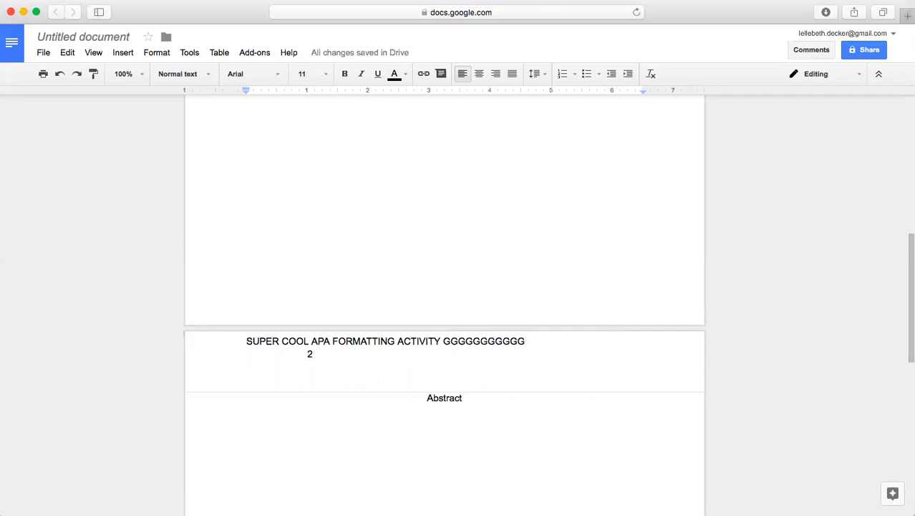
{"action": "type", "text": "GGGGGGG"}
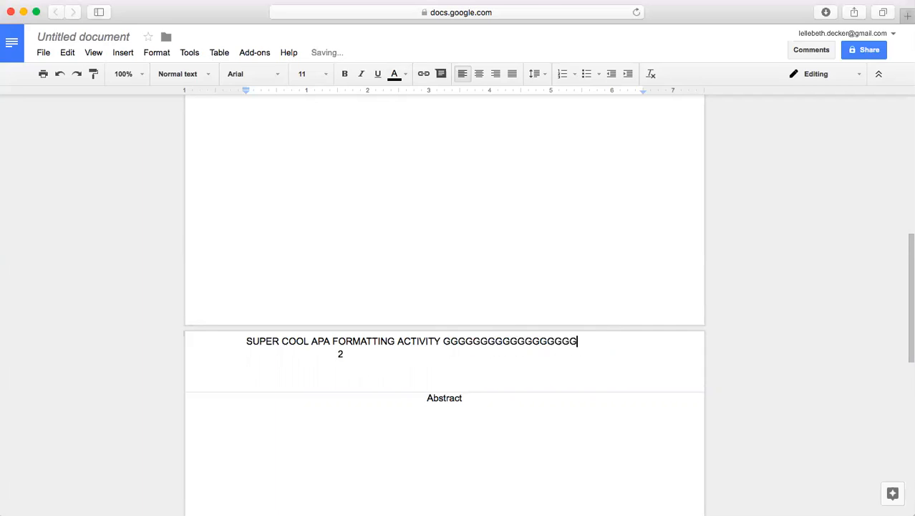
{"action": "type", "text": "GGGGGGGGGG"}
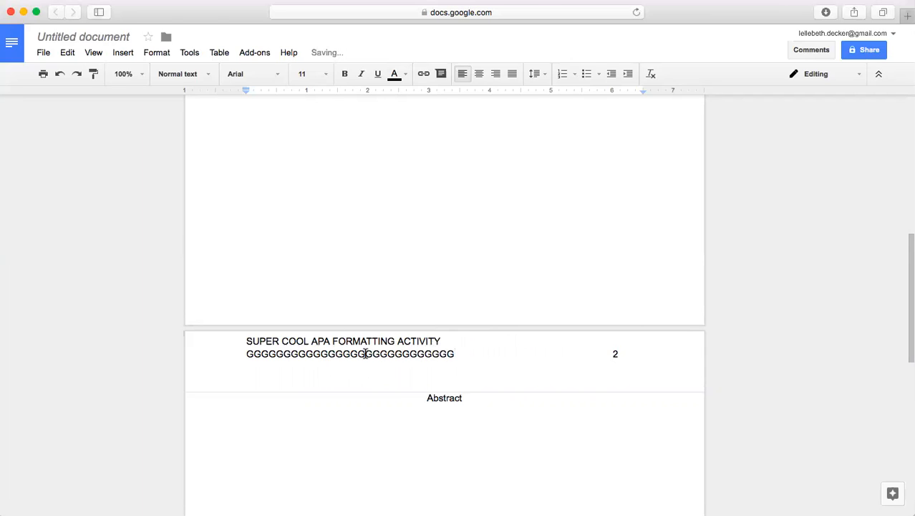
{"action": "left_click_drag", "start_coordinate": [454, 354], "coordinate": [247, 358]}
{"action": "key", "text": "BackSpace"}
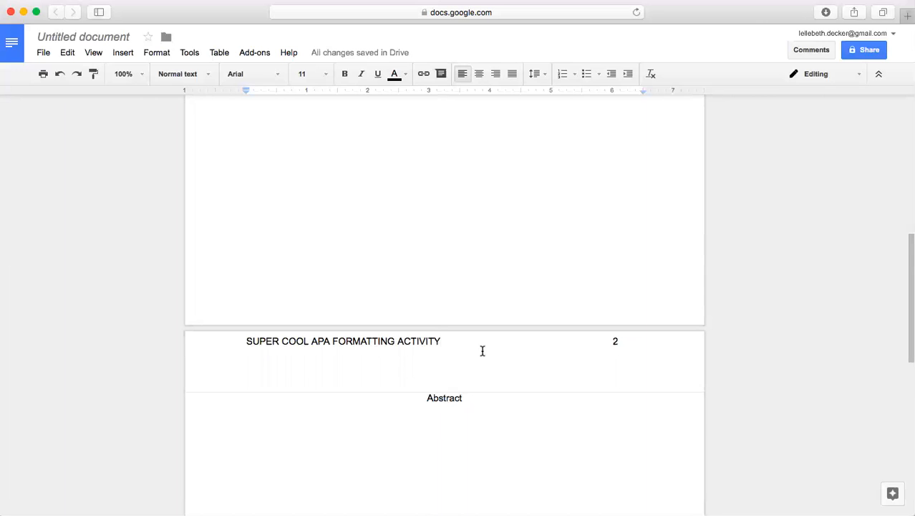
{"action": "scroll", "coordinate": [482, 351], "scroll_direction": "up", "scroll_amount": 6}
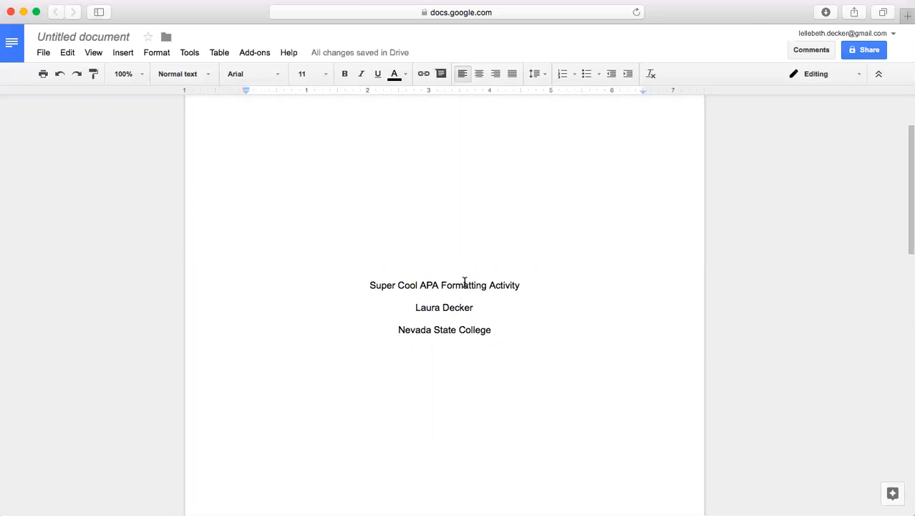
{"action": "scroll", "coordinate": [429, 356], "scroll_direction": "down", "scroll_amount": 5}
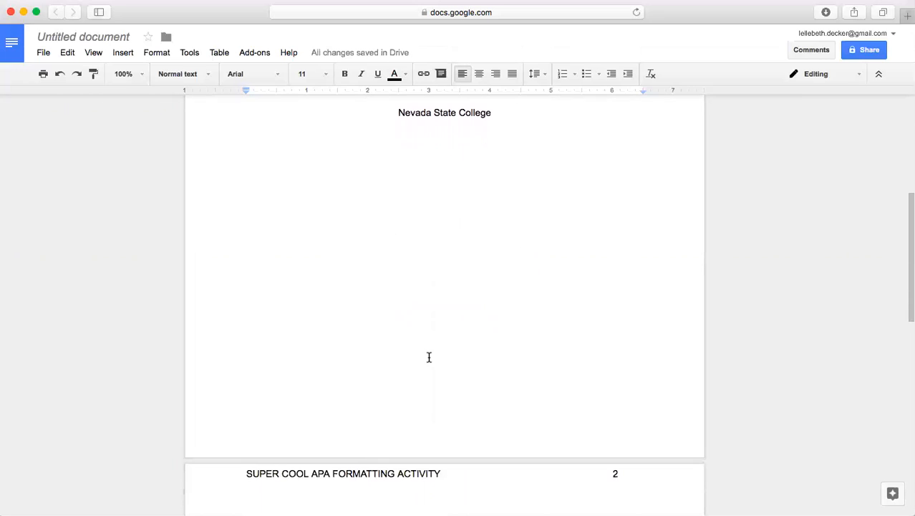
{"action": "left_click_drag", "start_coordinate": [311, 474], "coordinate": [243, 475]}
{"action": "key", "text": "BackSpace"}
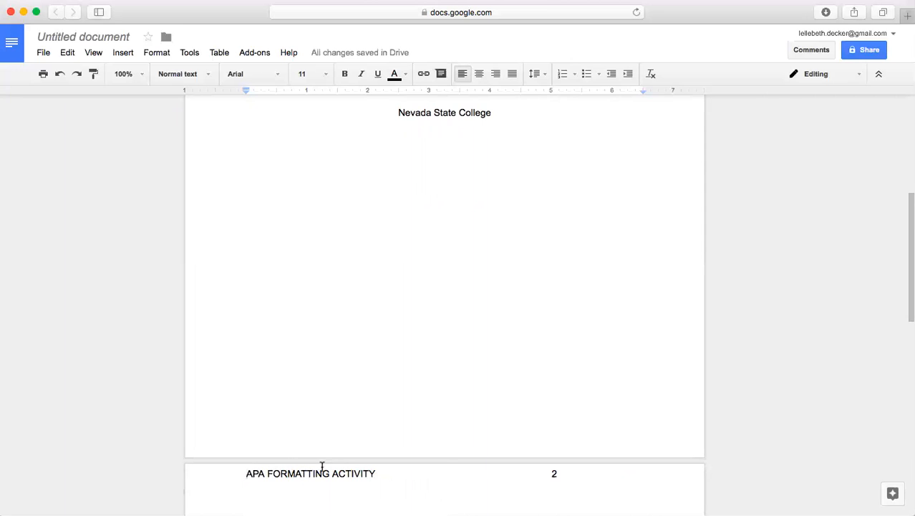
{"action": "scroll", "coordinate": [360, 403], "scroll_direction": "up", "scroll_amount": 3}
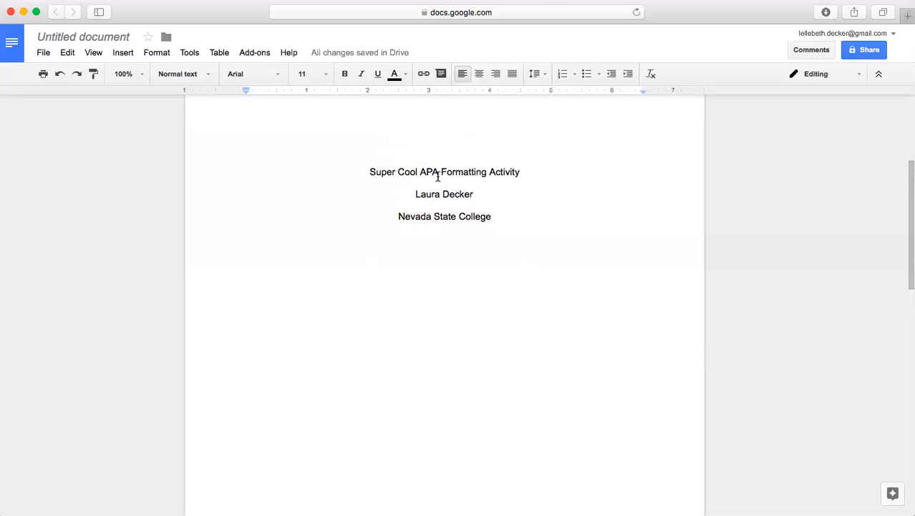
{"action": "scroll", "coordinate": [393, 485], "scroll_direction": "down", "scroll_amount": 3}
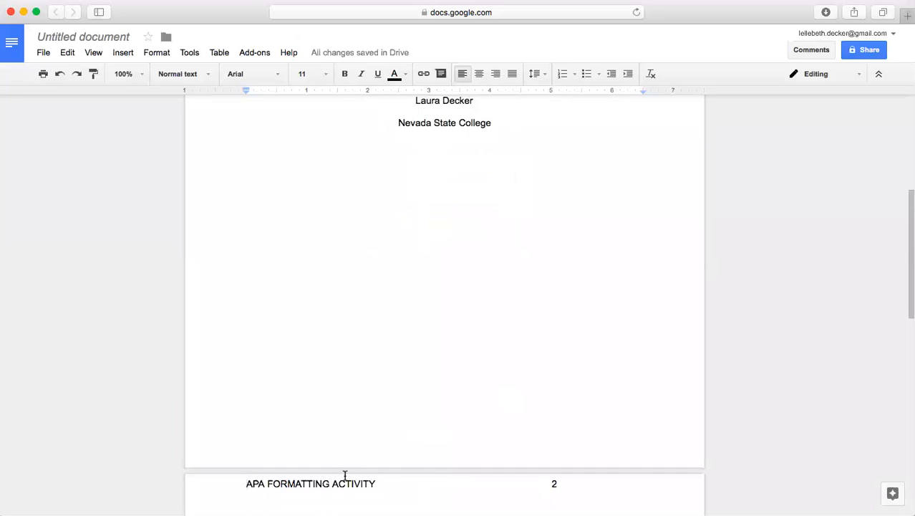
{"action": "scroll", "coordinate": [427, 315], "scroll_direction": "up", "scroll_amount": 4}
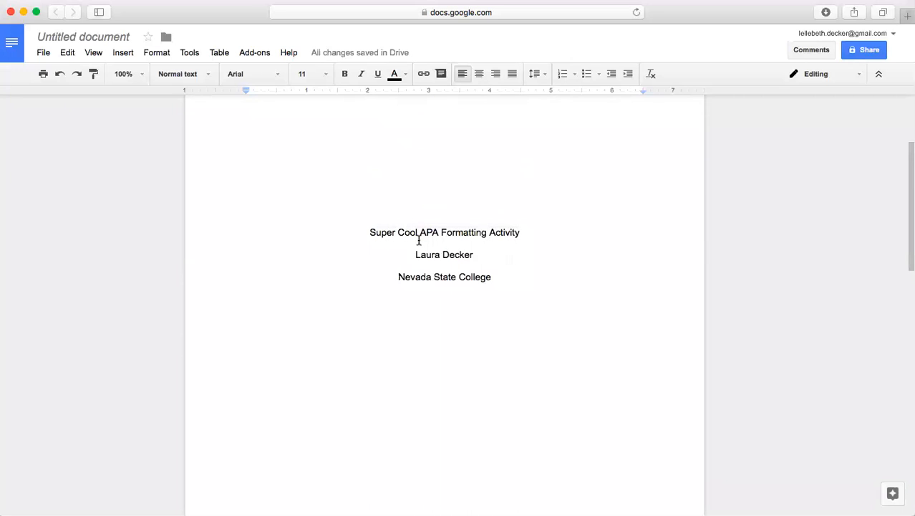
{"action": "scroll", "coordinate": [413, 350], "scroll_direction": "down", "scroll_amount": 4}
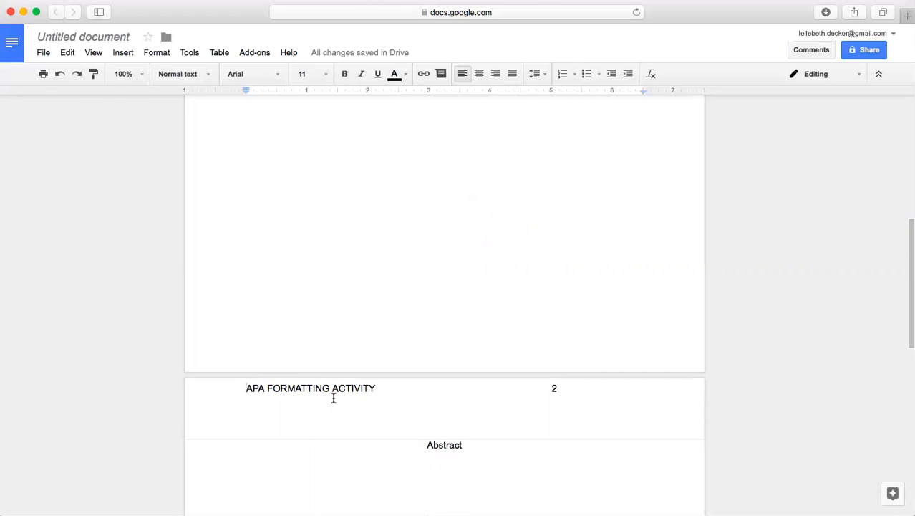
{"action": "key", "text": "super+z"}
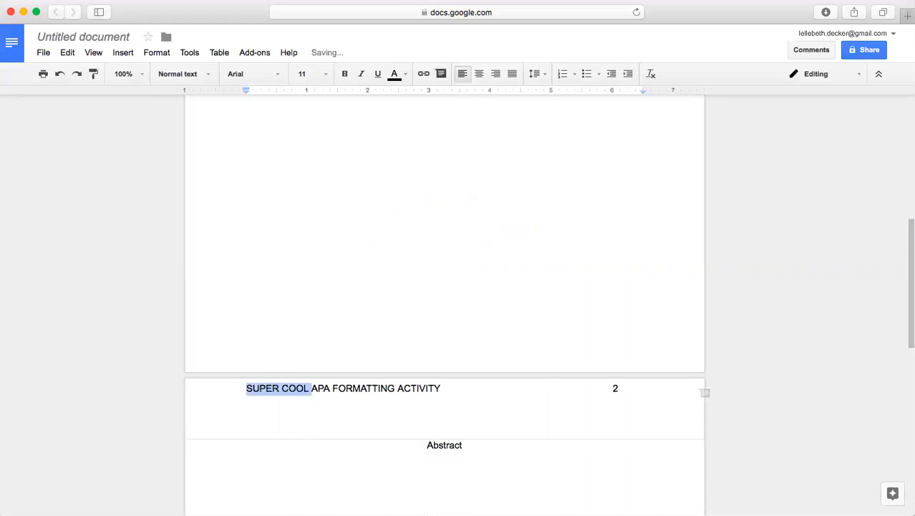
{"action": "left_click", "coordinate": [371, 407]}
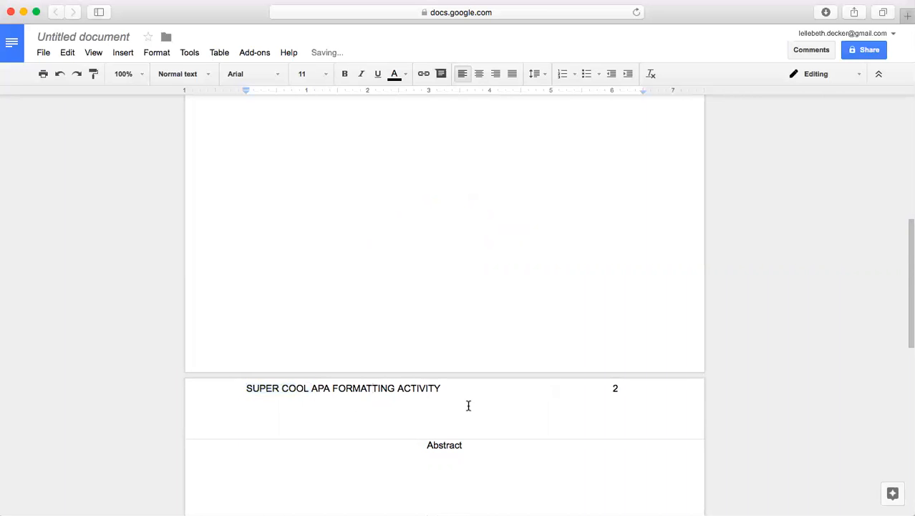
{"action": "scroll", "coordinate": [463, 405], "scroll_direction": "up", "scroll_amount": 3}
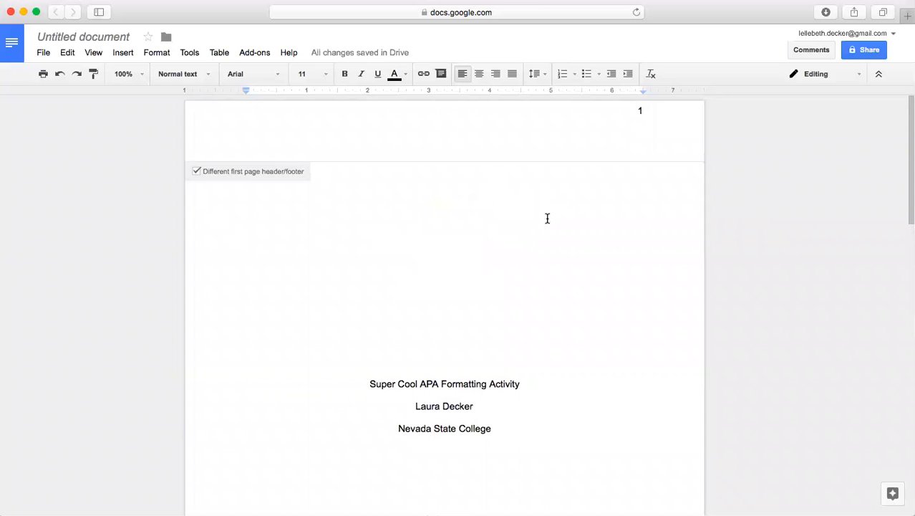
Uncheck 'Different first page header/footer' so page 1 shows the running head with 1
{"action": "scroll", "coordinate": [552, 306], "scroll_direction": "down", "scroll_amount": 1}
{"action": "scroll", "coordinate": [552, 305], "scroll_direction": "down", "scroll_amount": 8}
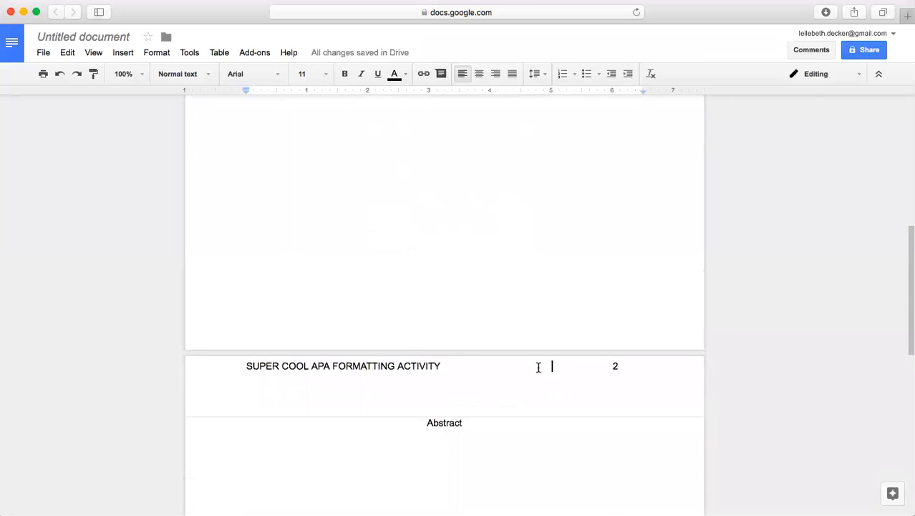
{"action": "scroll", "coordinate": [535, 288], "scroll_direction": "up", "scroll_amount": 6}
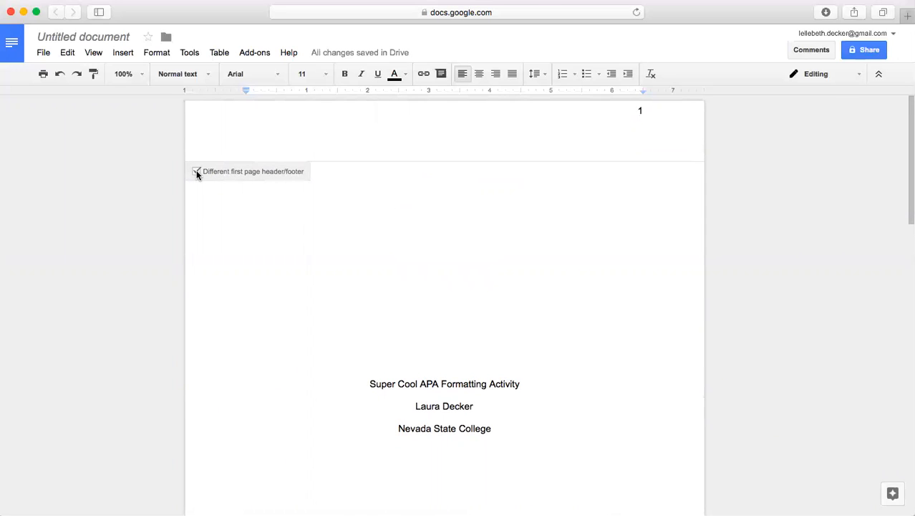
{"action": "left_click", "coordinate": [196, 172]}
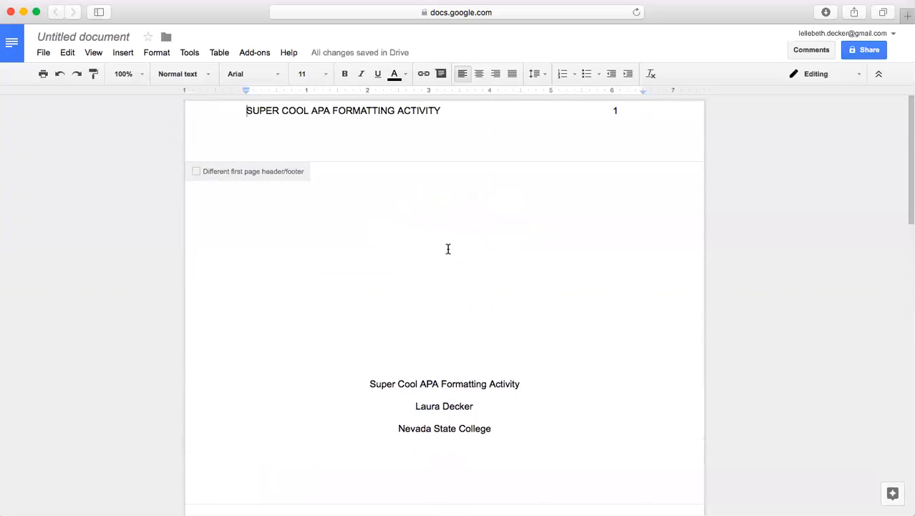
{"action": "scroll", "coordinate": [448, 249], "scroll_direction": "down", "scroll_amount": 10}
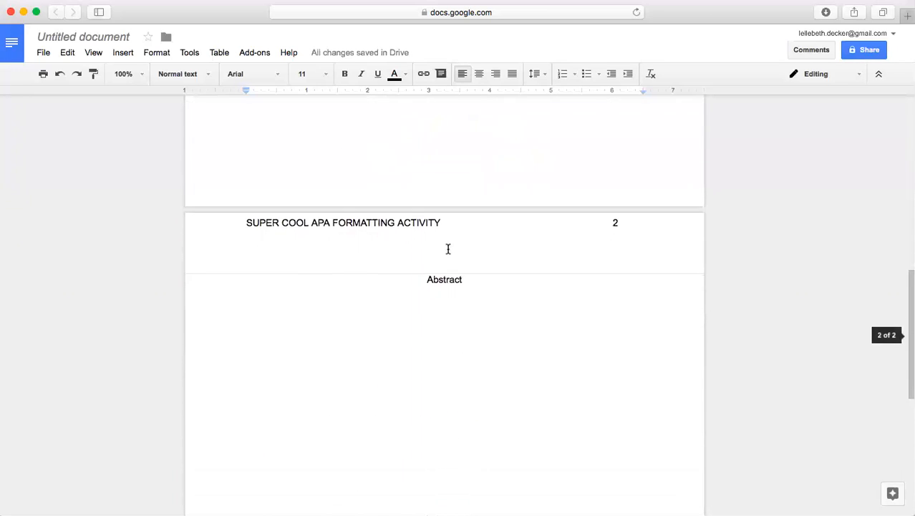
{"action": "scroll", "coordinate": [449, 248], "scroll_direction": "up", "scroll_amount": 10}
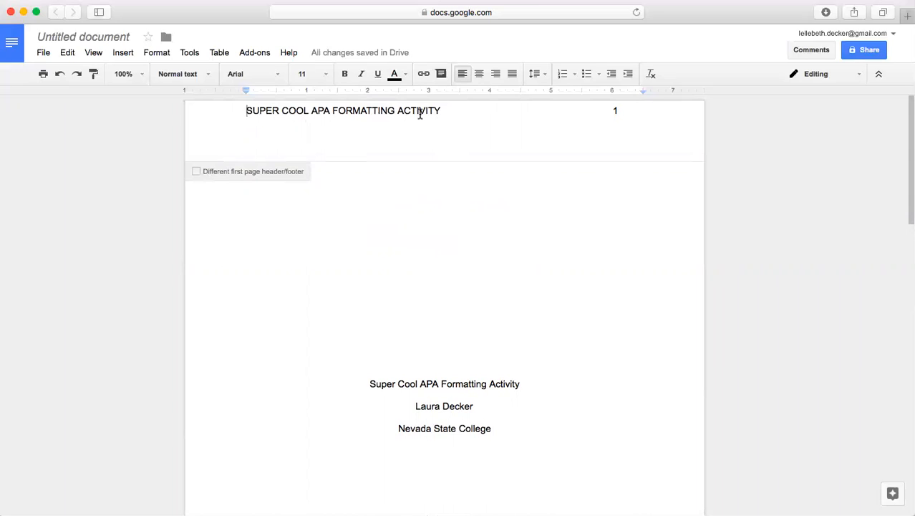
Re-enable a separate first-page header and type 'Running head:' in it
{"action": "left_click", "coordinate": [197, 171]}
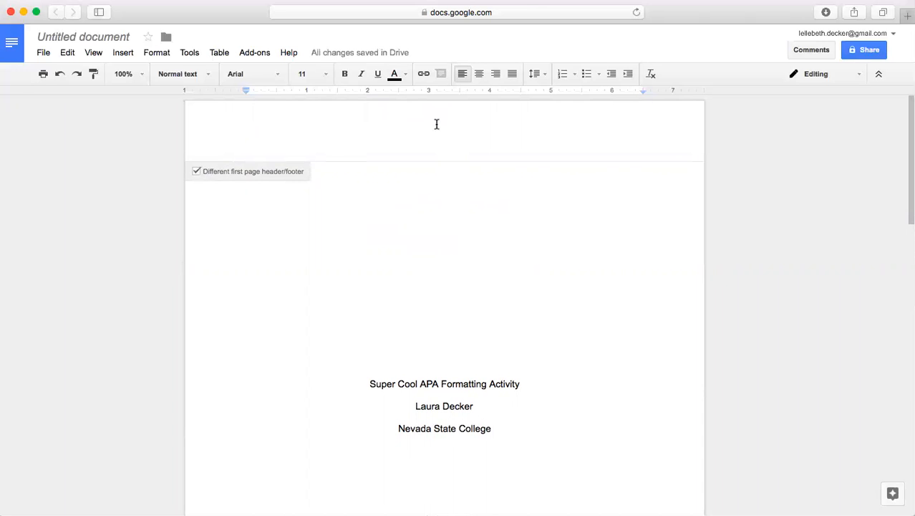
{"action": "scroll", "coordinate": [448, 239], "scroll_direction": "down", "scroll_amount": 8}
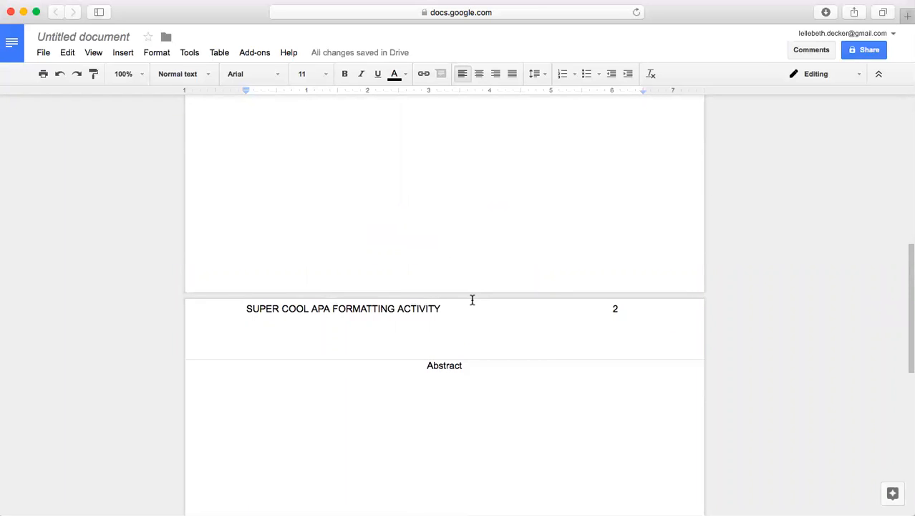
{"action": "scroll", "coordinate": [472, 299], "scroll_direction": "up", "scroll_amount": 8}
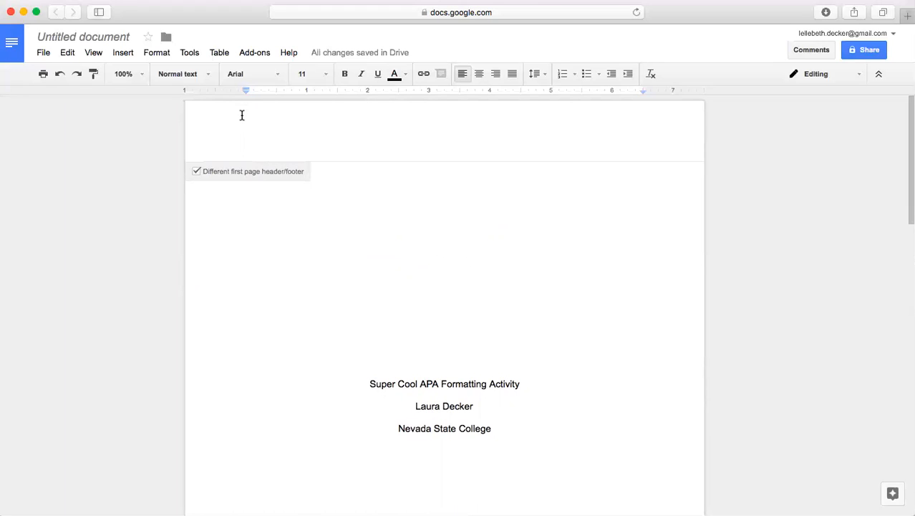
{"action": "type", "text": "Running head"}
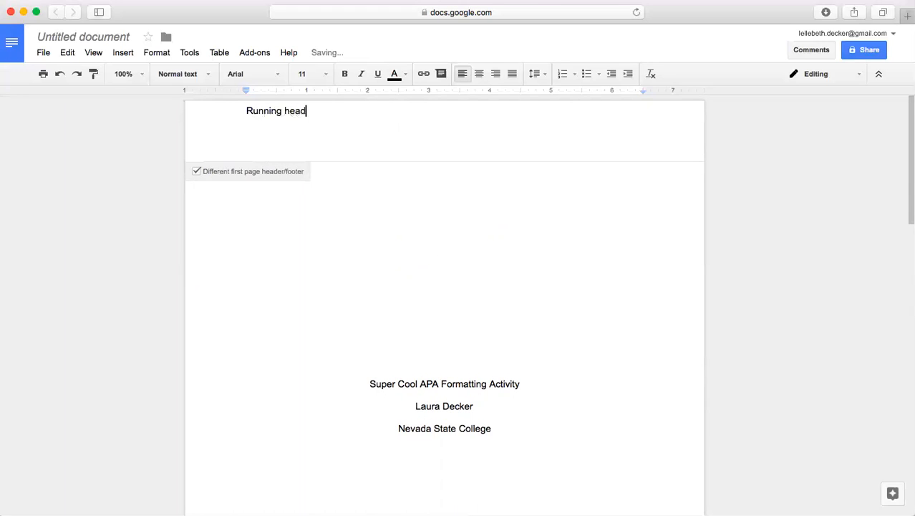
{"action": "type", "text": ":"}
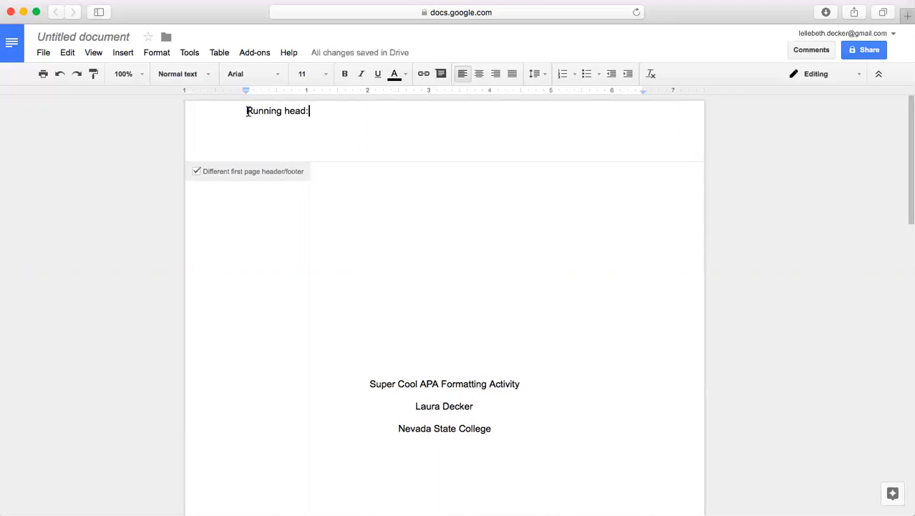
Lowercase the 'h' in 'Running head:' and retype its colon
{"action": "left_click_drag", "start_coordinate": [246, 111], "coordinate": [252, 112]}
{"action": "left_click", "coordinate": [281, 109]}
{"action": "left_click_drag", "start_coordinate": [284, 109], "coordinate": [287, 112]}
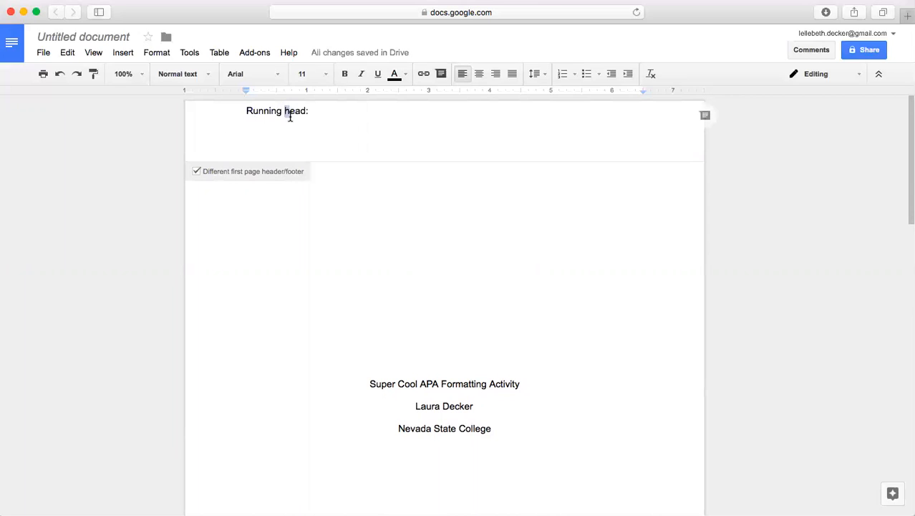
{"action": "type", "text": "h"}
{"action": "left_click_drag", "start_coordinate": [369, 383], "coordinate": [520, 384]}
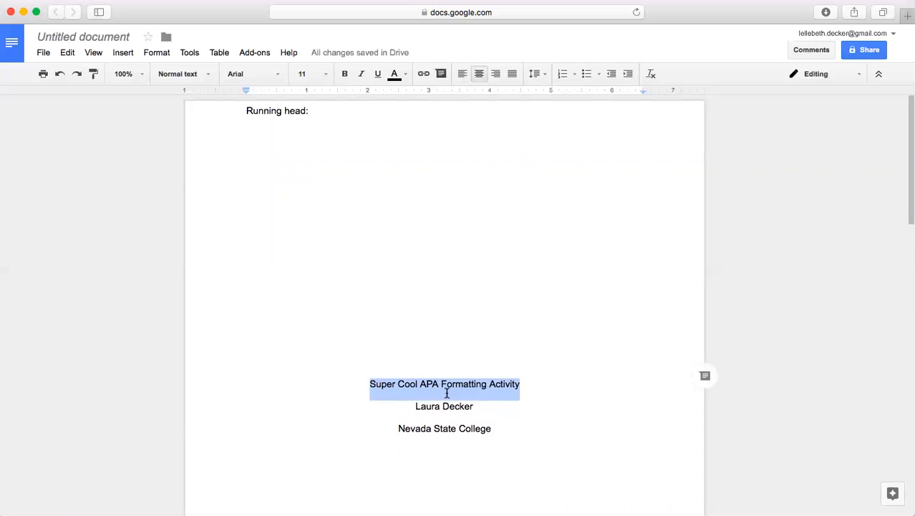
{"action": "left_click", "coordinate": [448, 365]}
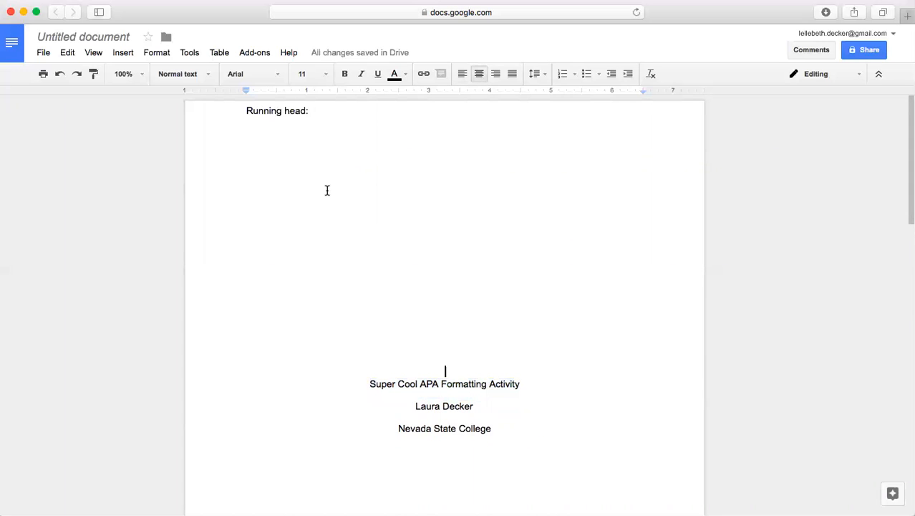
{"action": "left_click", "coordinate": [312, 111]}
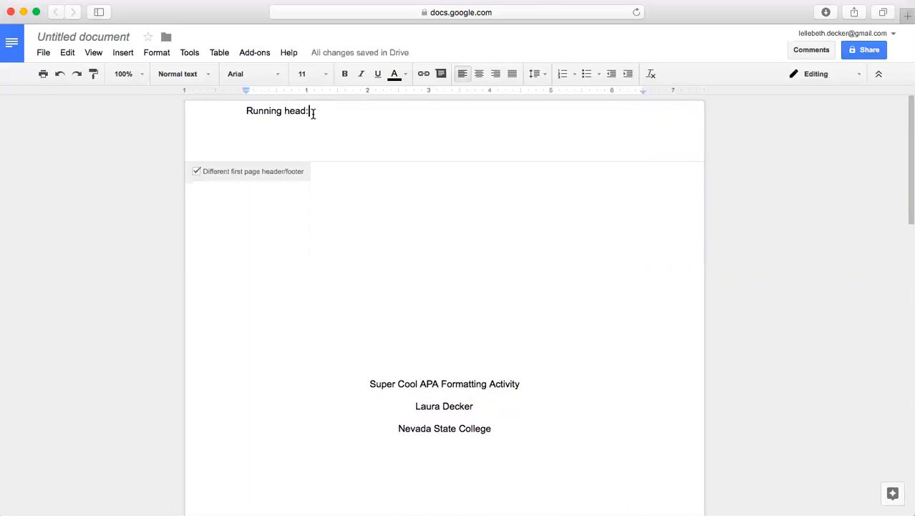
{"action": "key", "text": "BackSpace"}
{"action": "type", "text": ":"}
Complete the first-page header with 'SUPER COOL APA FORMATTING ACTIVITY' and page number 1 at the right
{"action": "scroll", "coordinate": [402, 444], "scroll_direction": "down", "scroll_amount": 5}
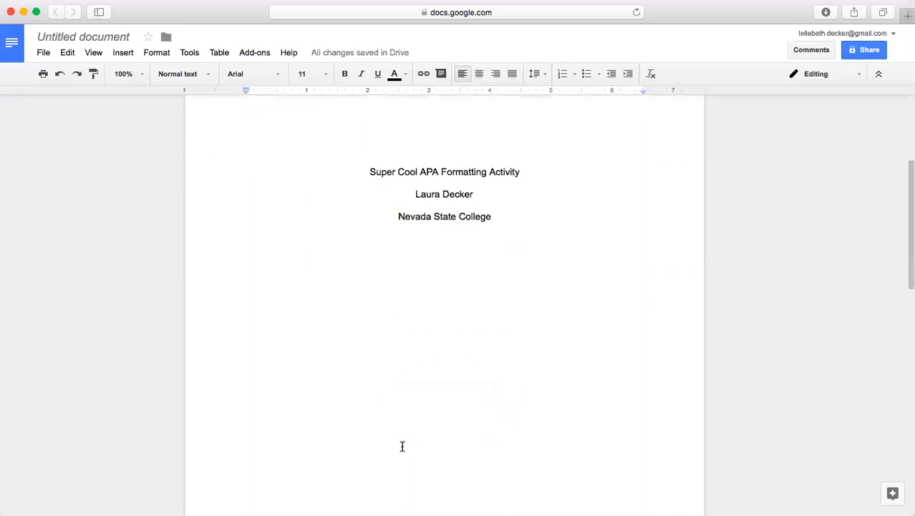
{"action": "scroll", "coordinate": [402, 444], "scroll_direction": "up", "scroll_amount": 5}
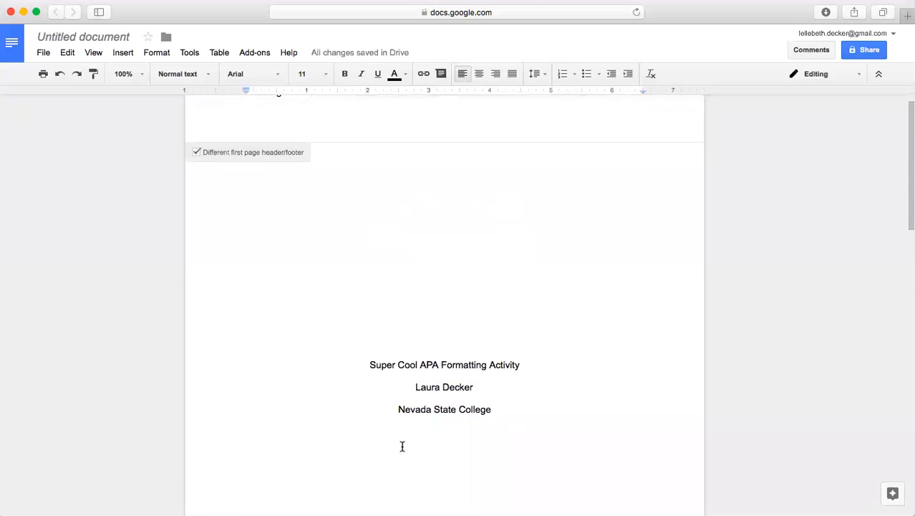
{"action": "scroll", "coordinate": [402, 446], "scroll_direction": "up", "scroll_amount": 1}
{"action": "type", "text": "SUPER COO"}
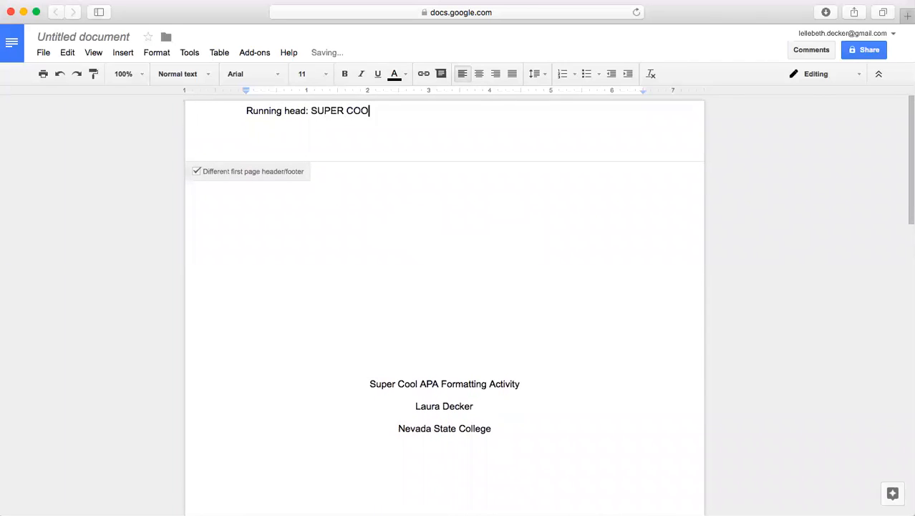
{"action": "type", "text": "L APA FORMATTING ACTIVITY"}
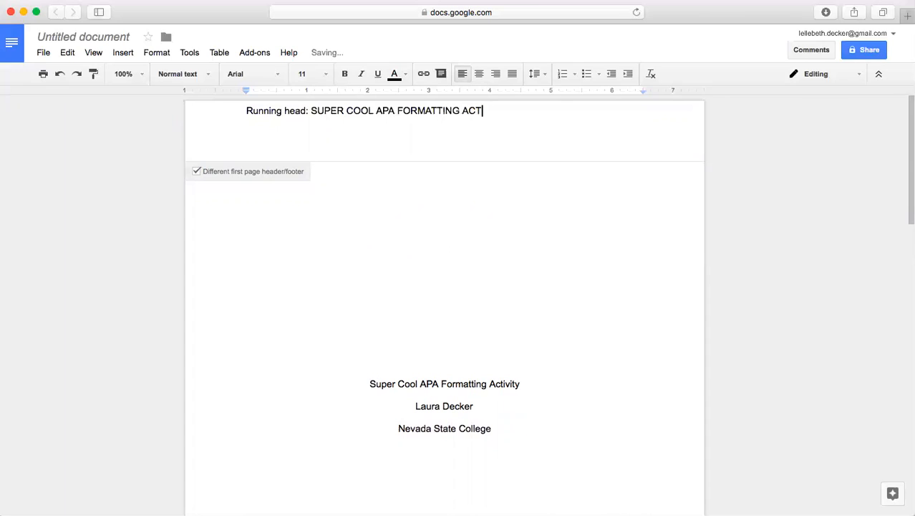
{"action": "key", "text": "Tab"}
{"action": "key", "text": "Tab"}
{"action": "key", "text": "Tab"}
{"action": "key", "text": "Tab"}
{"action": "key", "text": "Tab"}
{"action": "type", "text": "1"}
{"action": "key", "text": "BackSpace"}
{"action": "key", "text": "BackSpace"}
{"action": "type", "text": "1"}
{"action": "scroll", "coordinate": [538, 278], "scroll_direction": "down", "scroll_amount": 10}
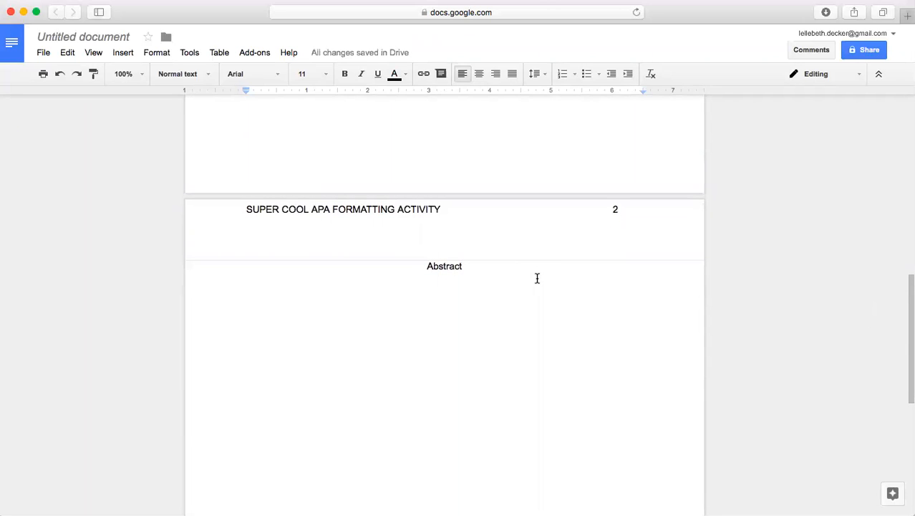
{"action": "scroll", "coordinate": [537, 278], "scroll_direction": "up", "scroll_amount": 10}
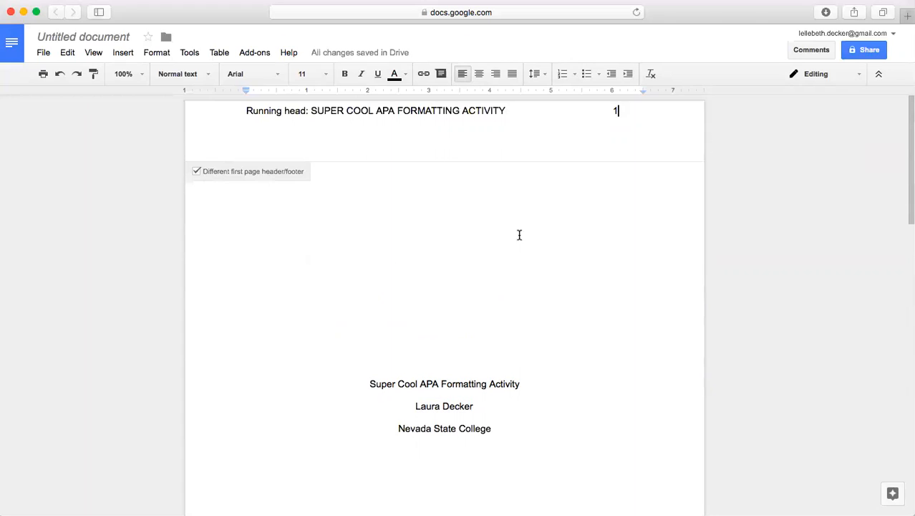
{"action": "left_click", "coordinate": [244, 112]}
Insert two blank lines before the page 2 running head 'SUPER COOL APA FORMATTING ACTIVITY' to lower it
{"action": "scroll", "coordinate": [330, 185], "scroll_direction": "down", "scroll_amount": 10}
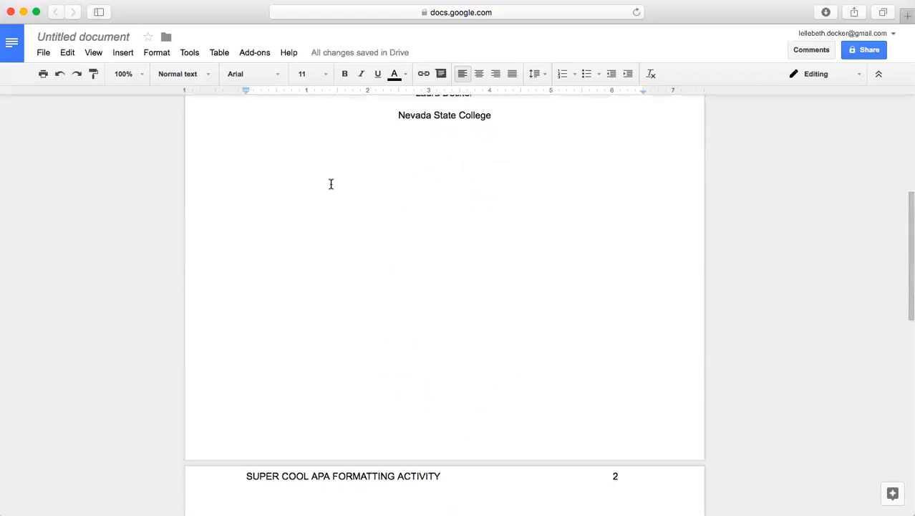
{"action": "left_click", "coordinate": [417, 291]}
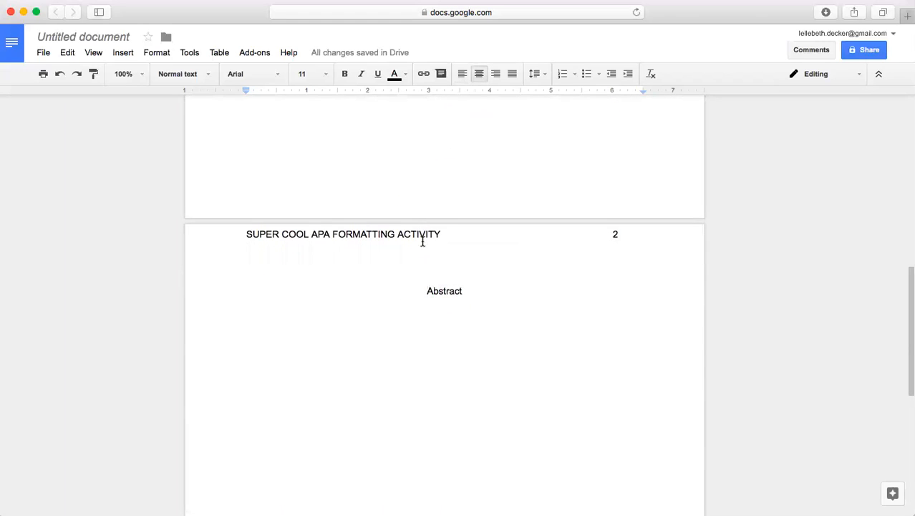
{"action": "left_click", "coordinate": [248, 238]}
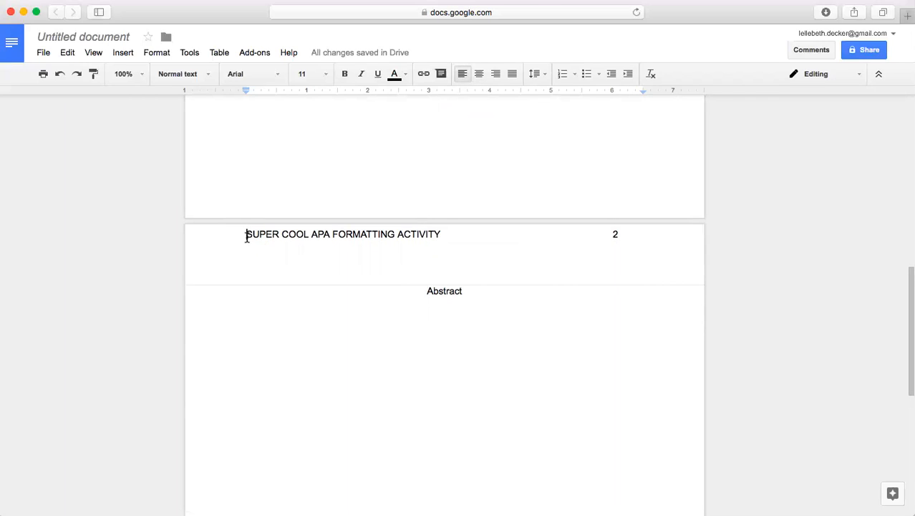
{"action": "key", "text": "Return"}
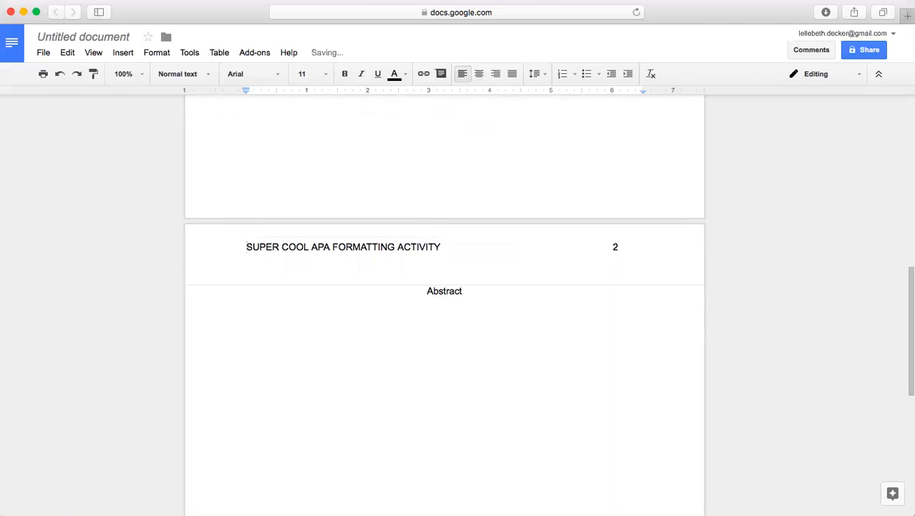
{"action": "key", "text": "Return"}
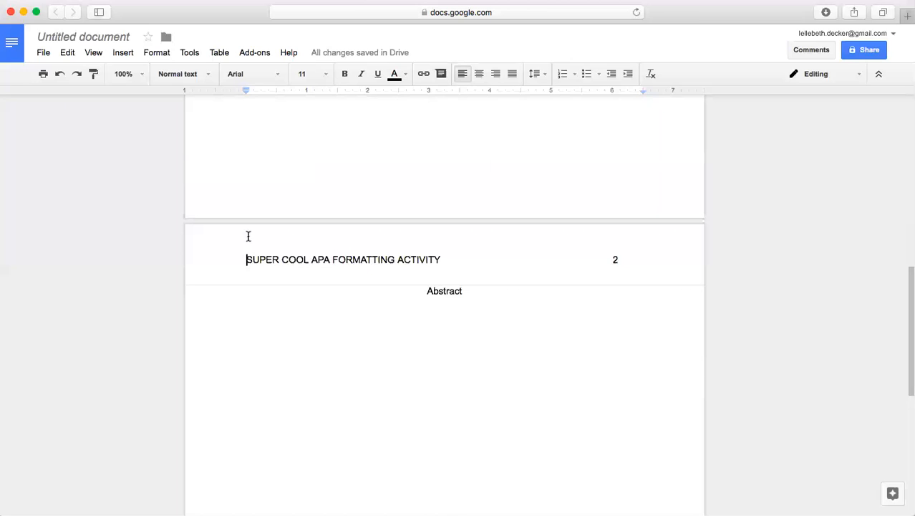
Insert two blank lines above 'Running head:' on page 1 so it lines up with the page 2 header
{"action": "scroll", "coordinate": [413, 297], "scroll_direction": "up", "scroll_amount": 10}
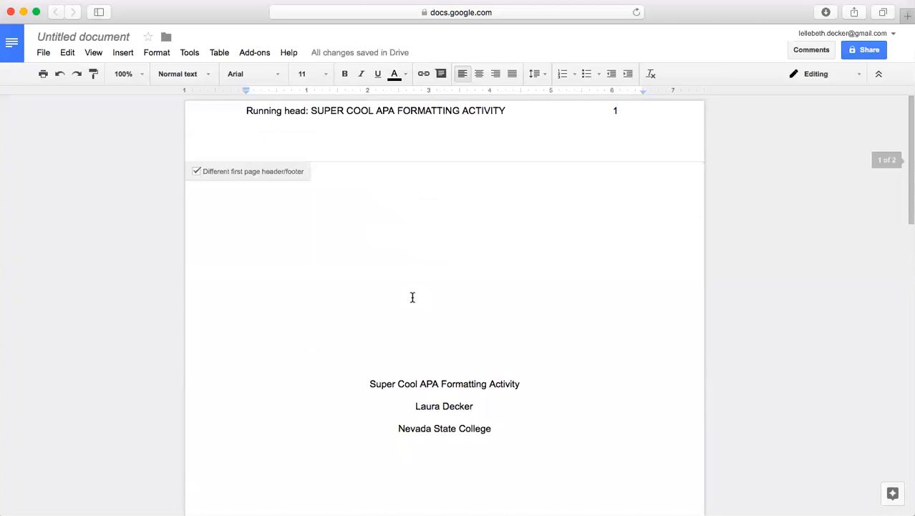
{"action": "key", "text": "Return"}
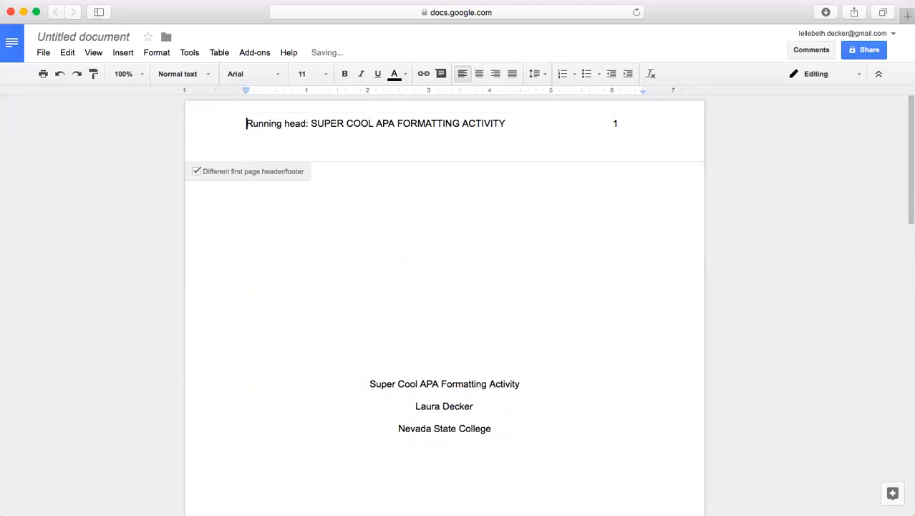
{"action": "key", "text": "Return"}
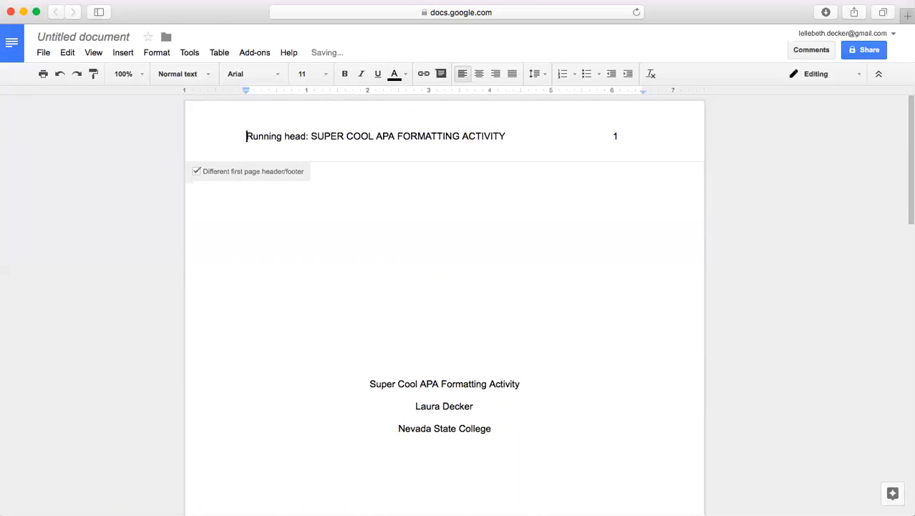
{"action": "left_click", "coordinate": [382, 180]}
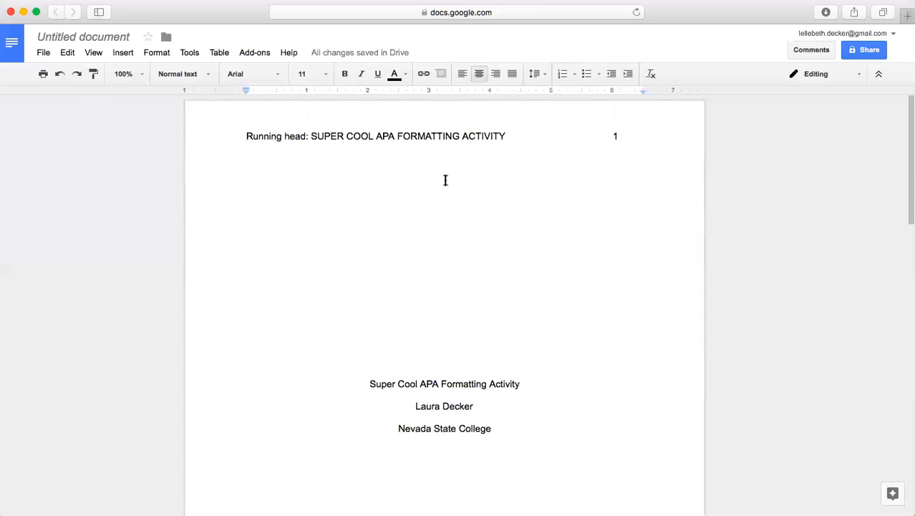
{"action": "scroll", "coordinate": [441, 211], "scroll_direction": "down", "scroll_amount": 6}
{"action": "scroll", "coordinate": [441, 211], "scroll_direction": "down", "scroll_amount": 2}
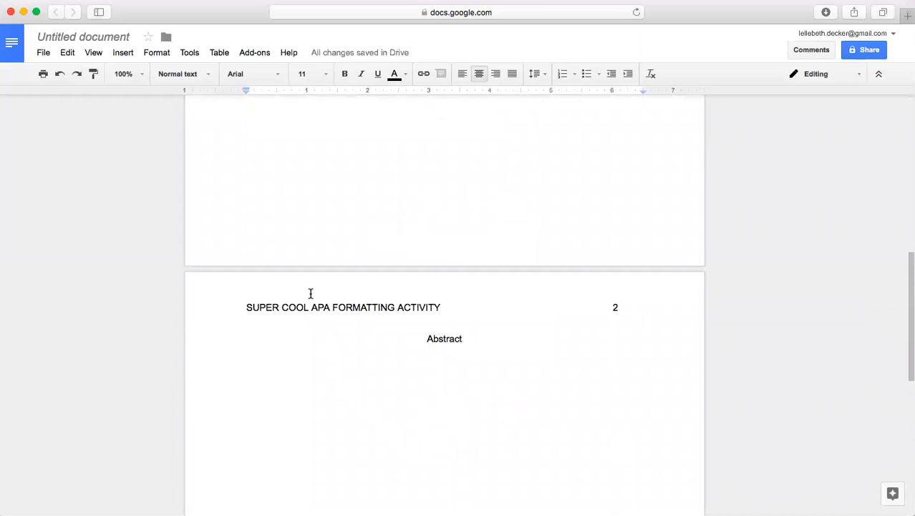
{"action": "left_click", "coordinate": [426, 338]}
{"action": "scroll", "coordinate": [429, 378], "scroll_direction": "up", "scroll_amount": 10}
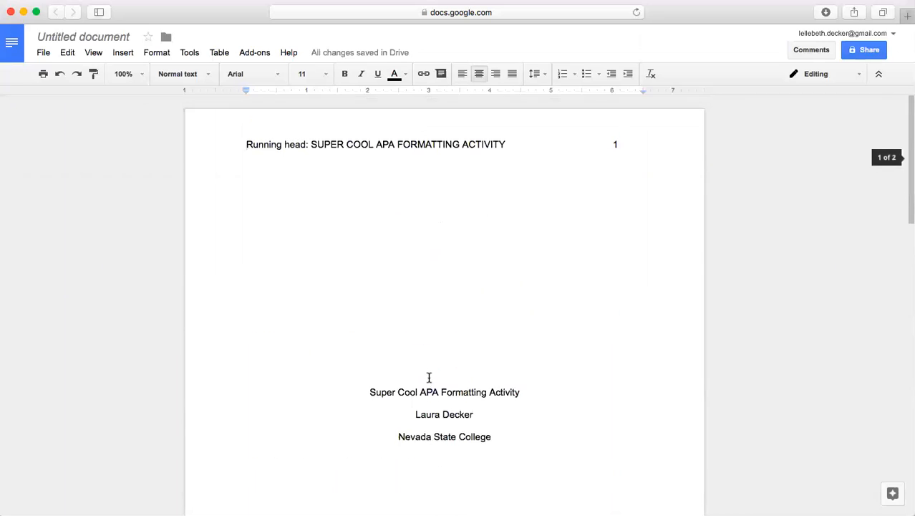